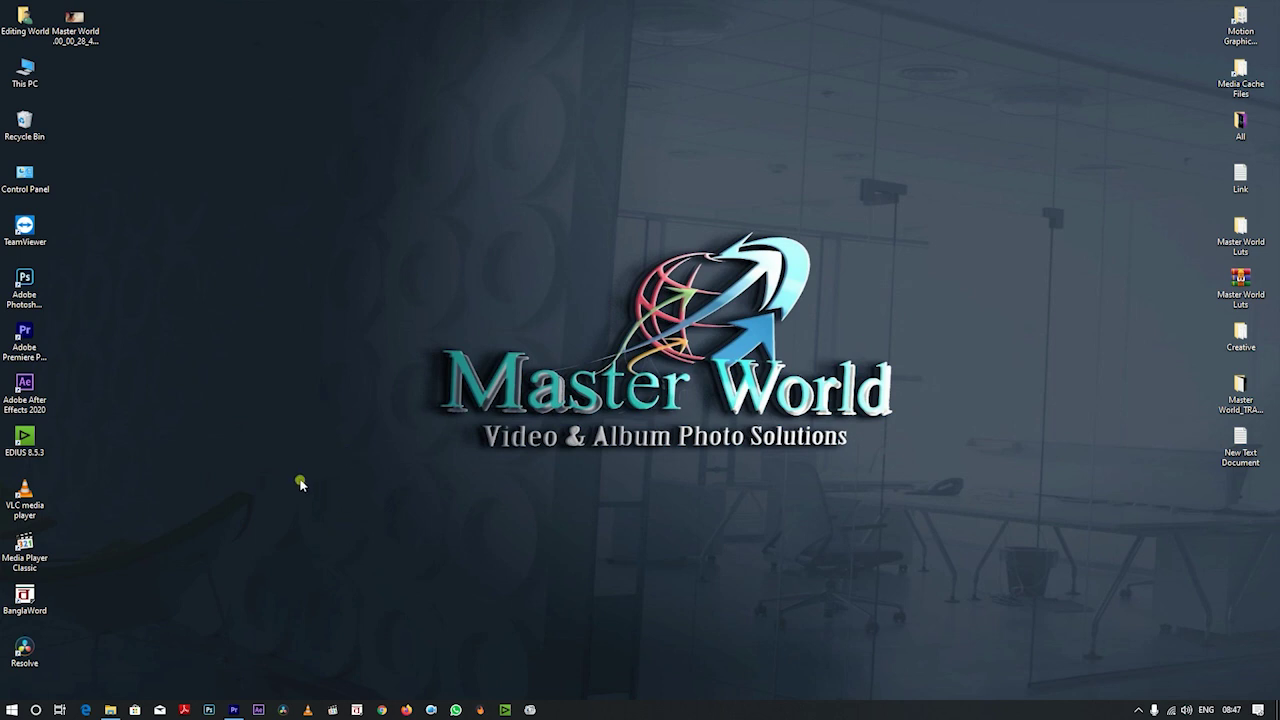
Refresh the Windows desktop and bring the Premiere Pro wedding title project to the front.
{"action": "right_click", "coordinate": [241, 450]}
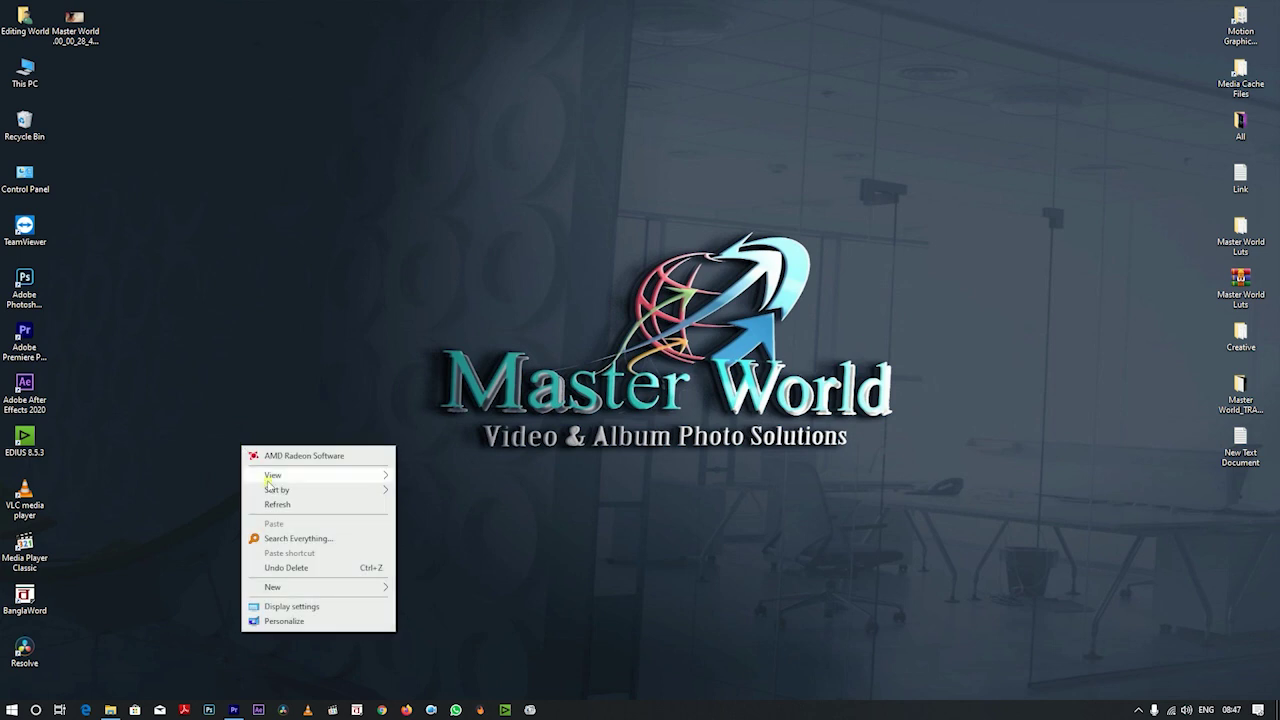
{"action": "left_click", "coordinate": [265, 506]}
{"action": "left_click", "coordinate": [236, 709]}
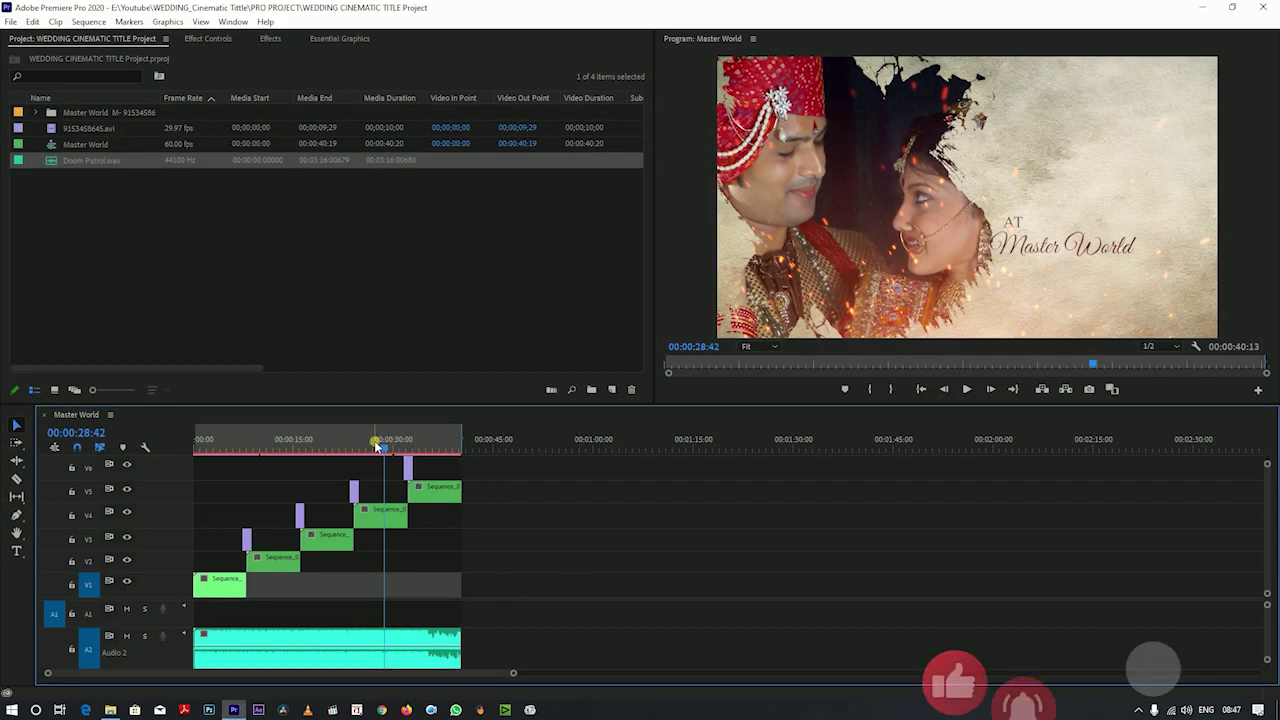
Play the Master World sequence preview from its start.
{"action": "left_click_drag", "start_coordinate": [357, 443], "coordinate": [196, 447]}
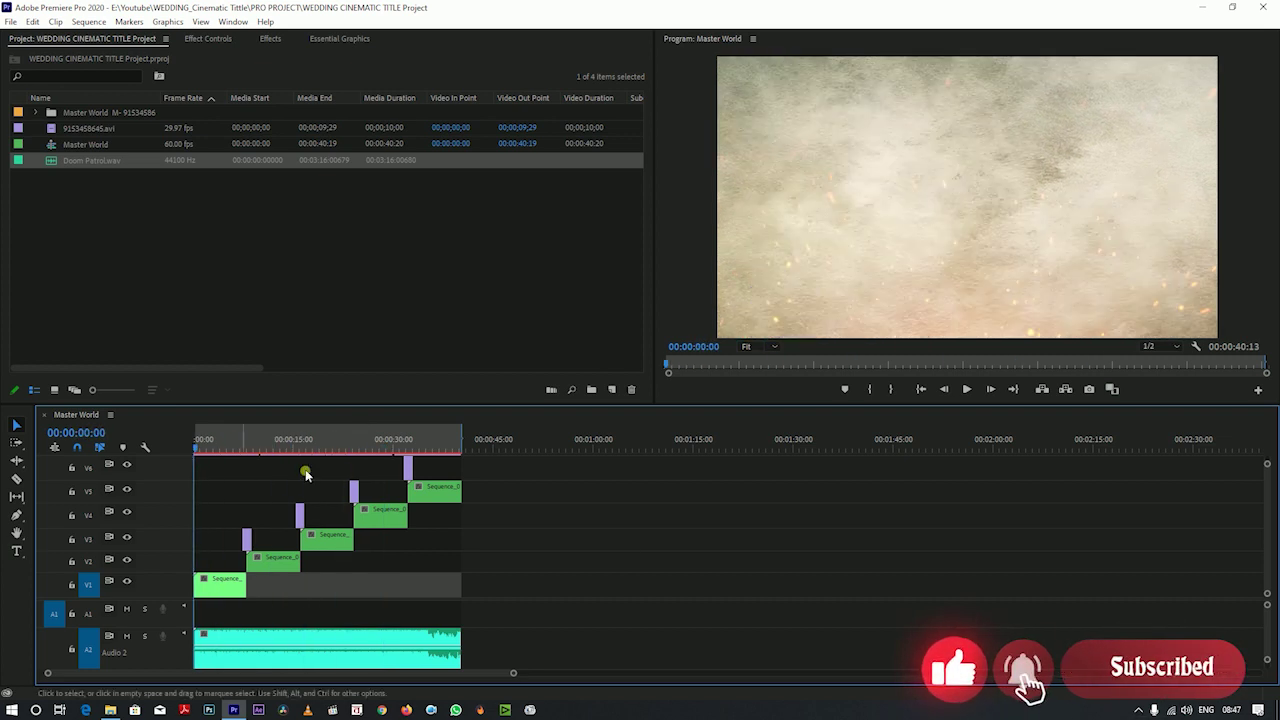
{"action": "key", "text": "space"}
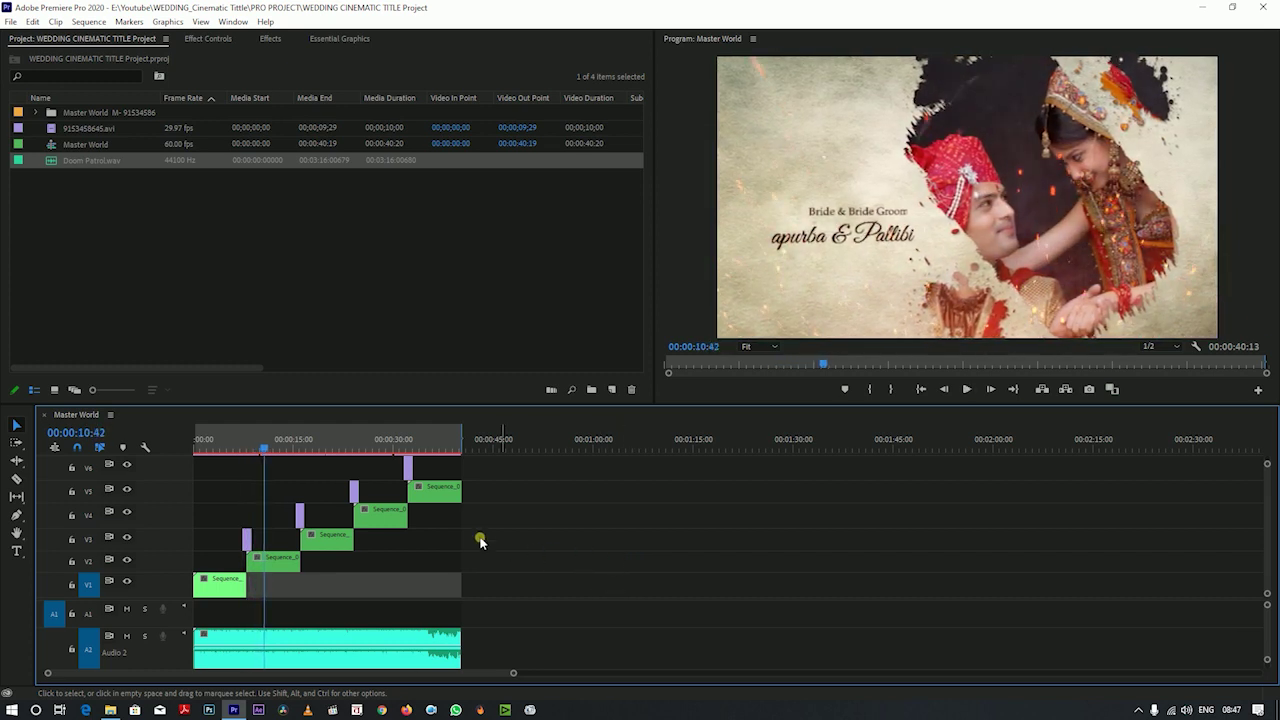
{"action": "key", "text": "Home"}
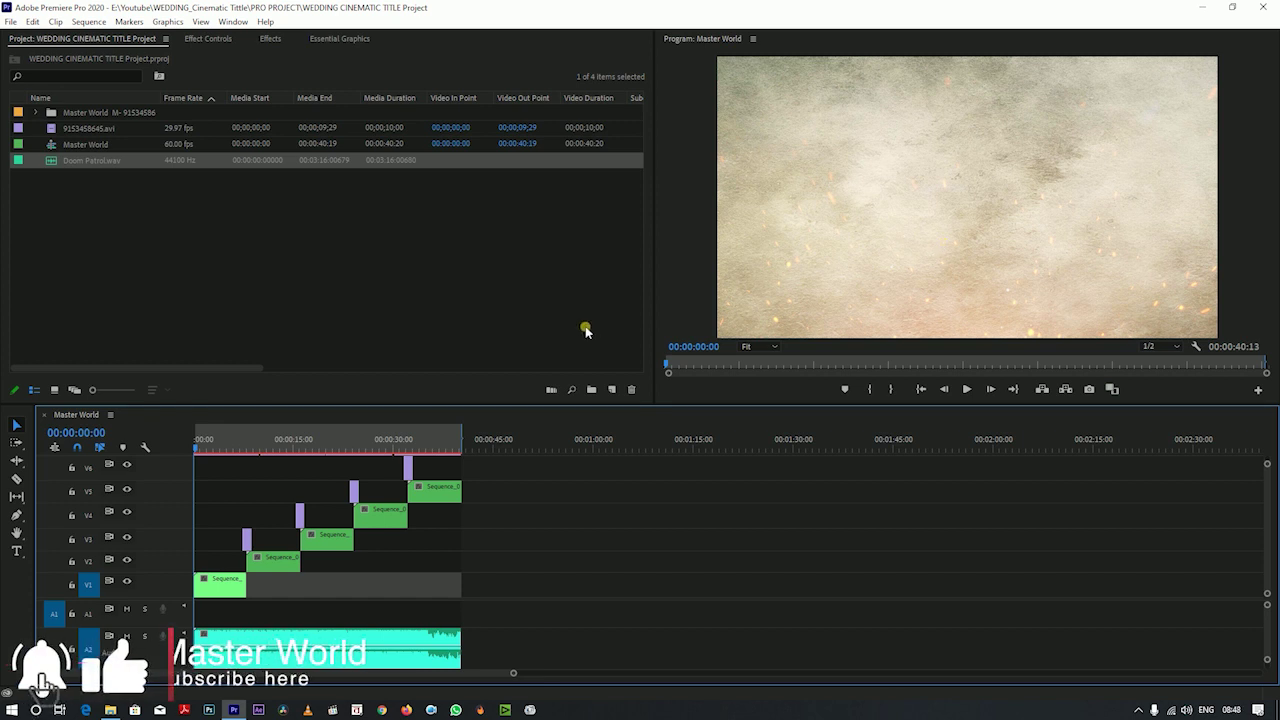
{"action": "key", "text": "space"}
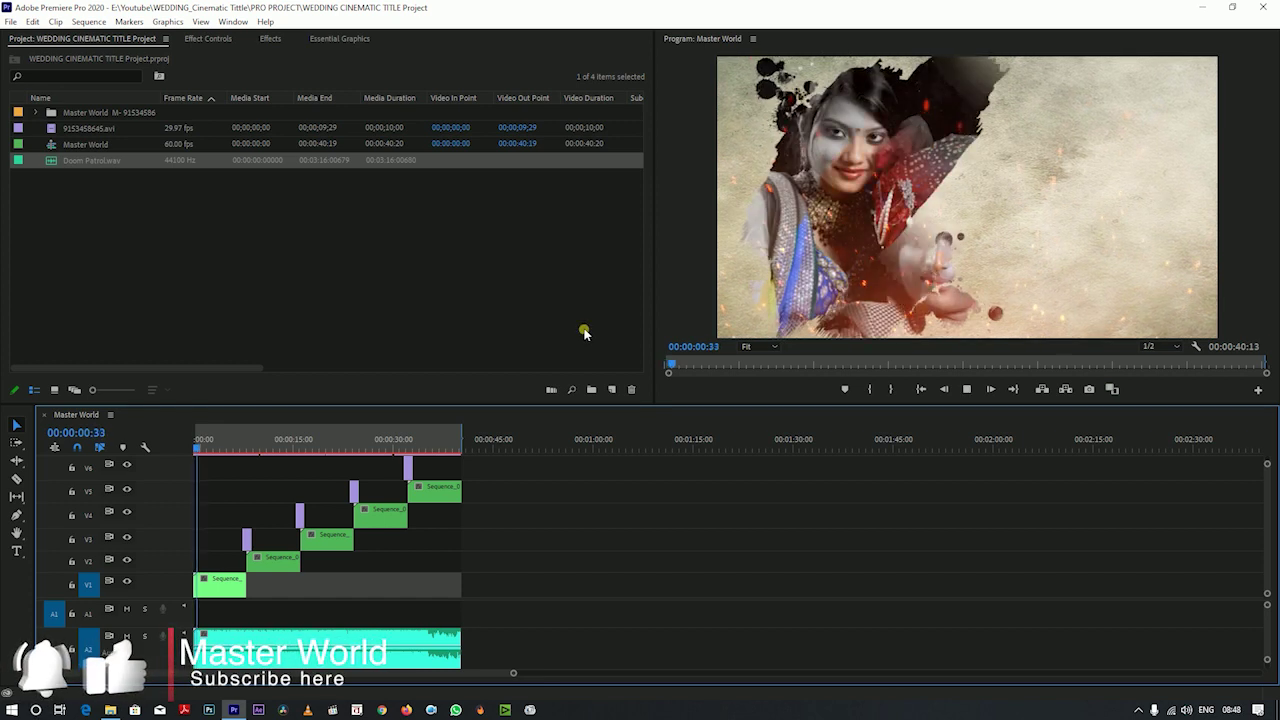
Maximize the Program Monitor to fill the window while playback runs.
{"action": "key", "text": "grave"}
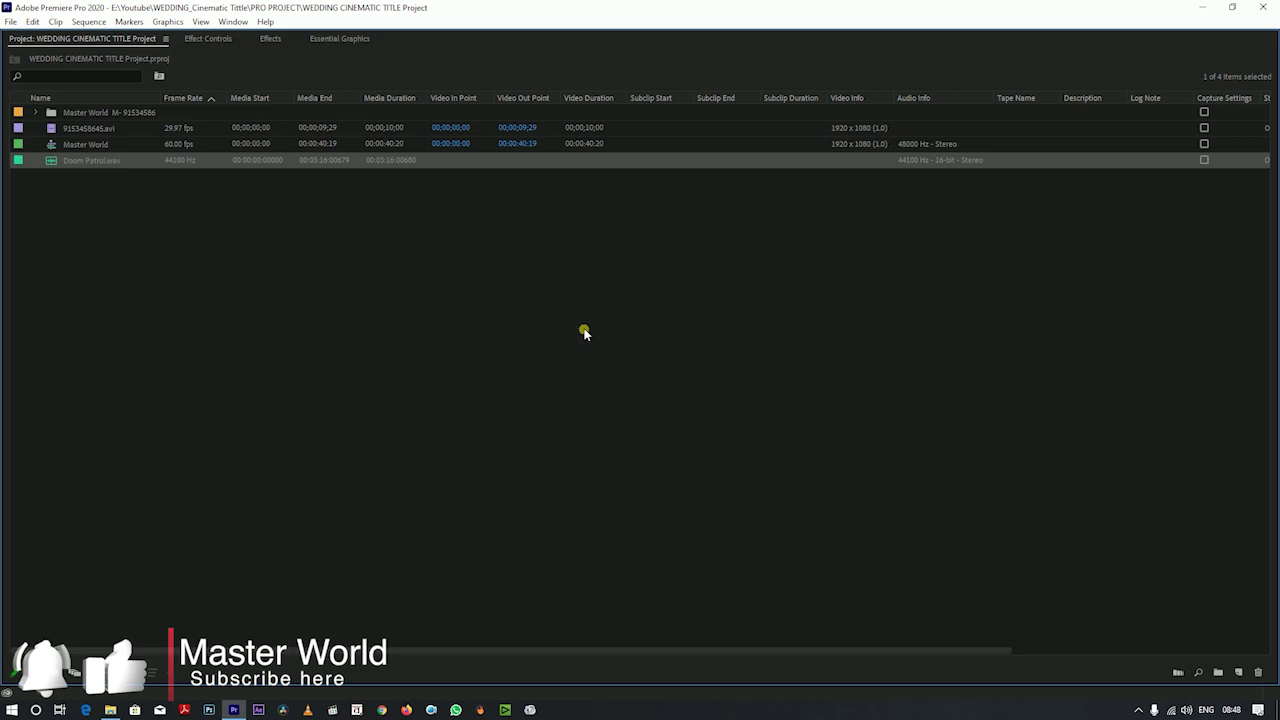
{"action": "key", "text": "grave"}
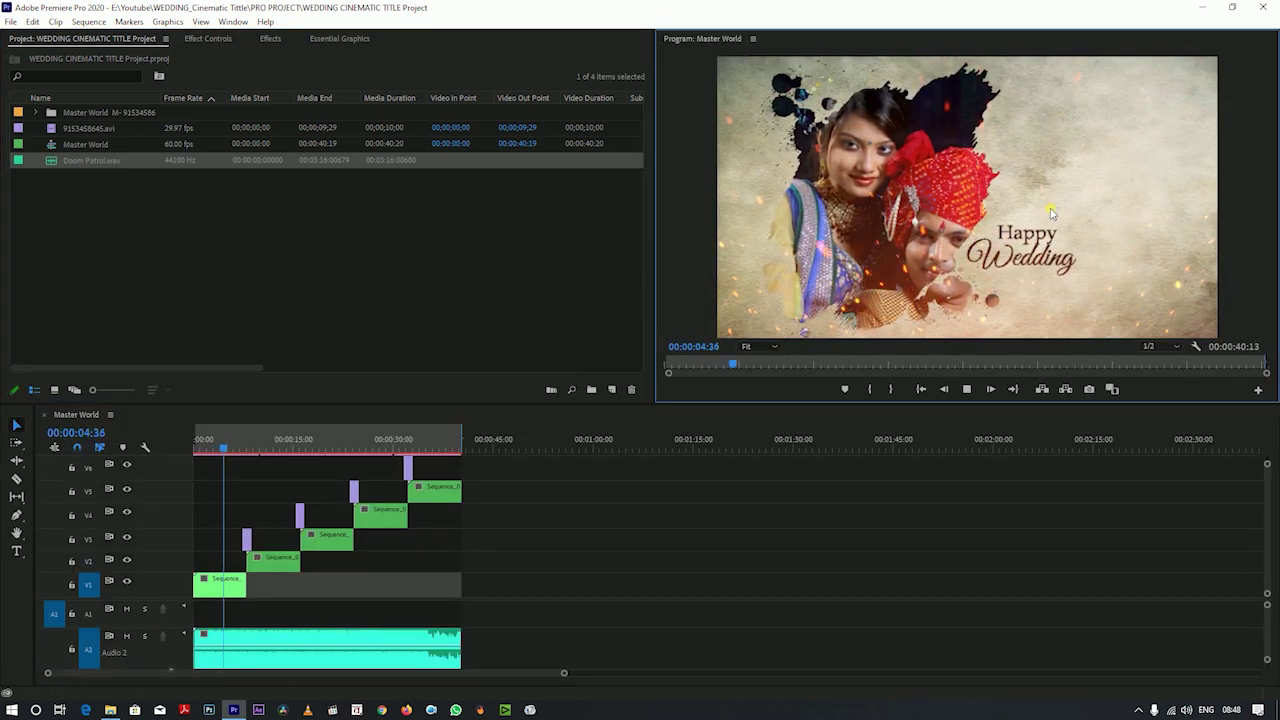
{"action": "key", "text": "grave"}
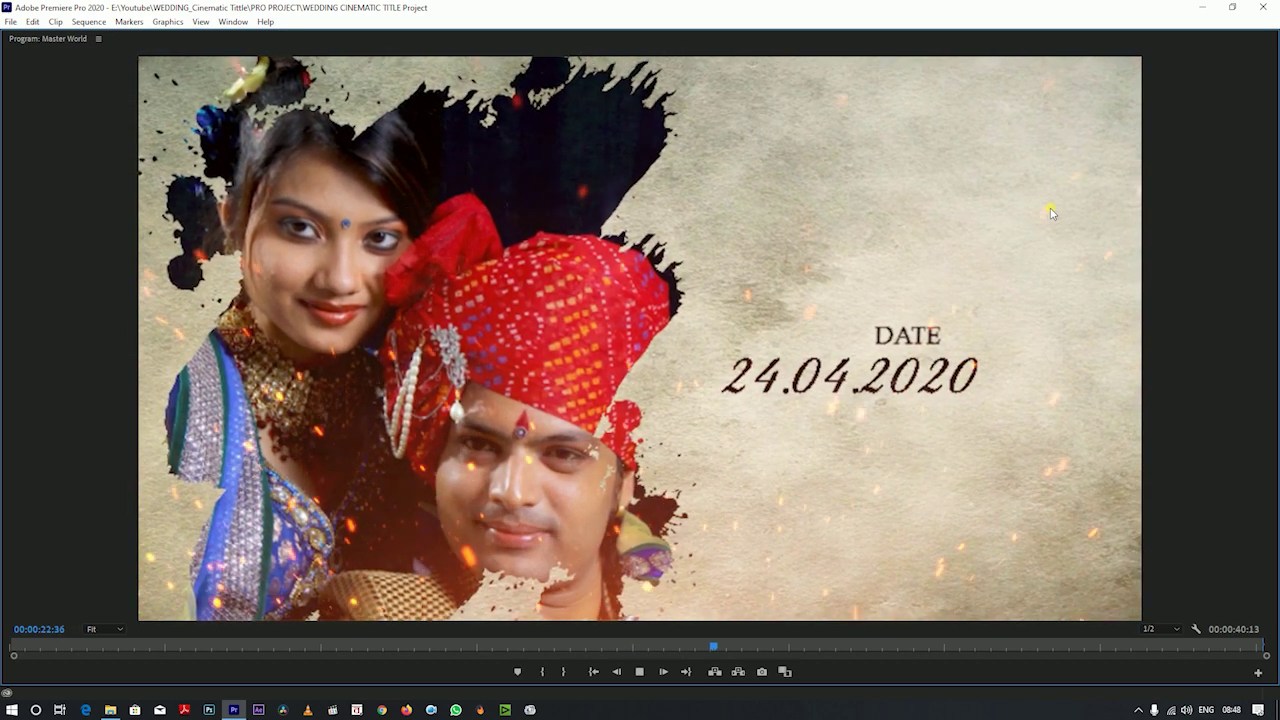
Stop playback, restore the workspace, park on the DATE 24.04.2020 title at 00:00:21:30, and save.
{"action": "key", "text": "space"}
{"action": "key", "text": "grave"}
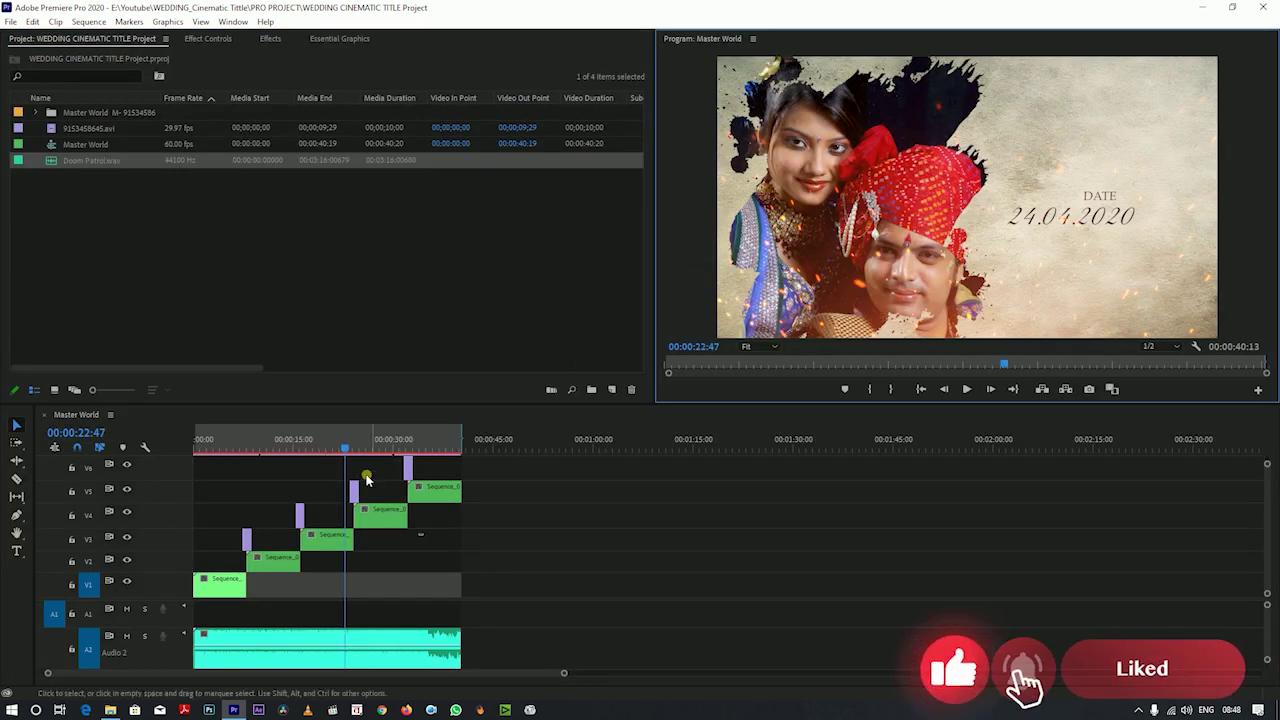
{"action": "left_click", "coordinate": [354, 450]}
{"action": "left_click_drag", "start_coordinate": [355, 452], "coordinate": [336, 449]}
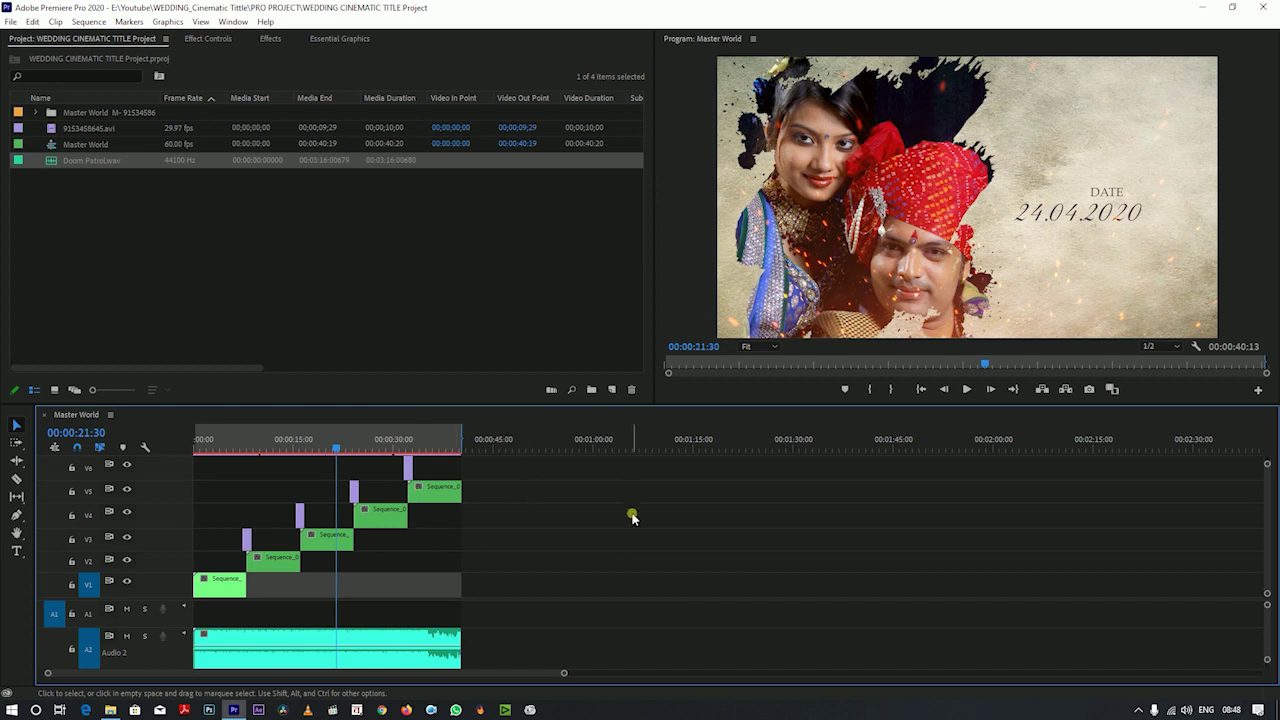
{"action": "left_click", "coordinate": [12, 22]}
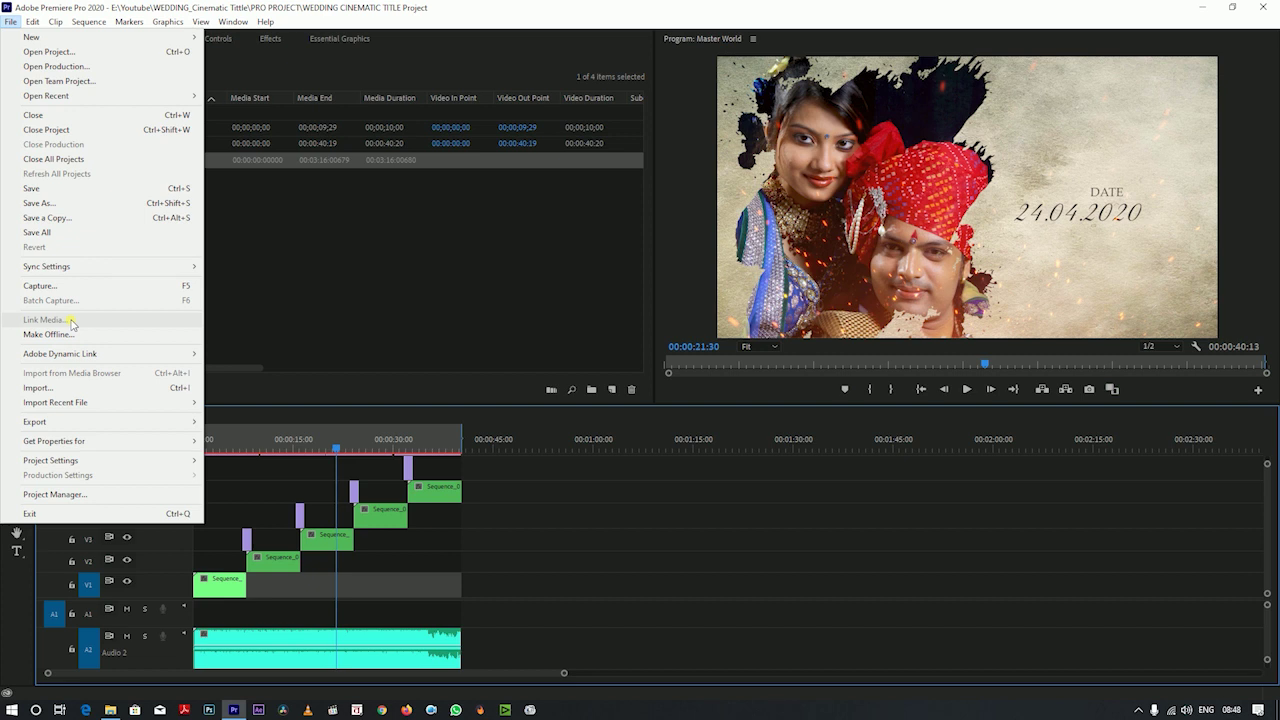
Close the File menu and select the bottom V1 clip in the Master World timeline.
{"action": "left_click", "coordinate": [437, 303]}
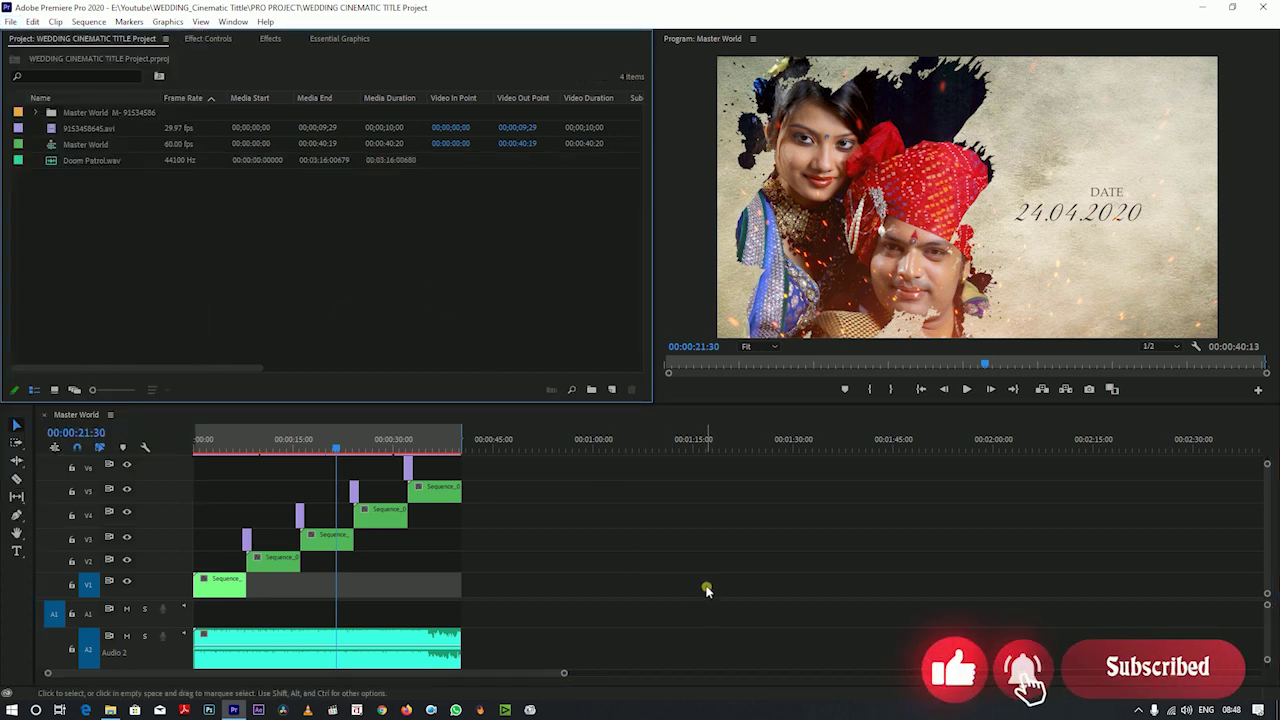
{"action": "left_click", "coordinate": [222, 594]}
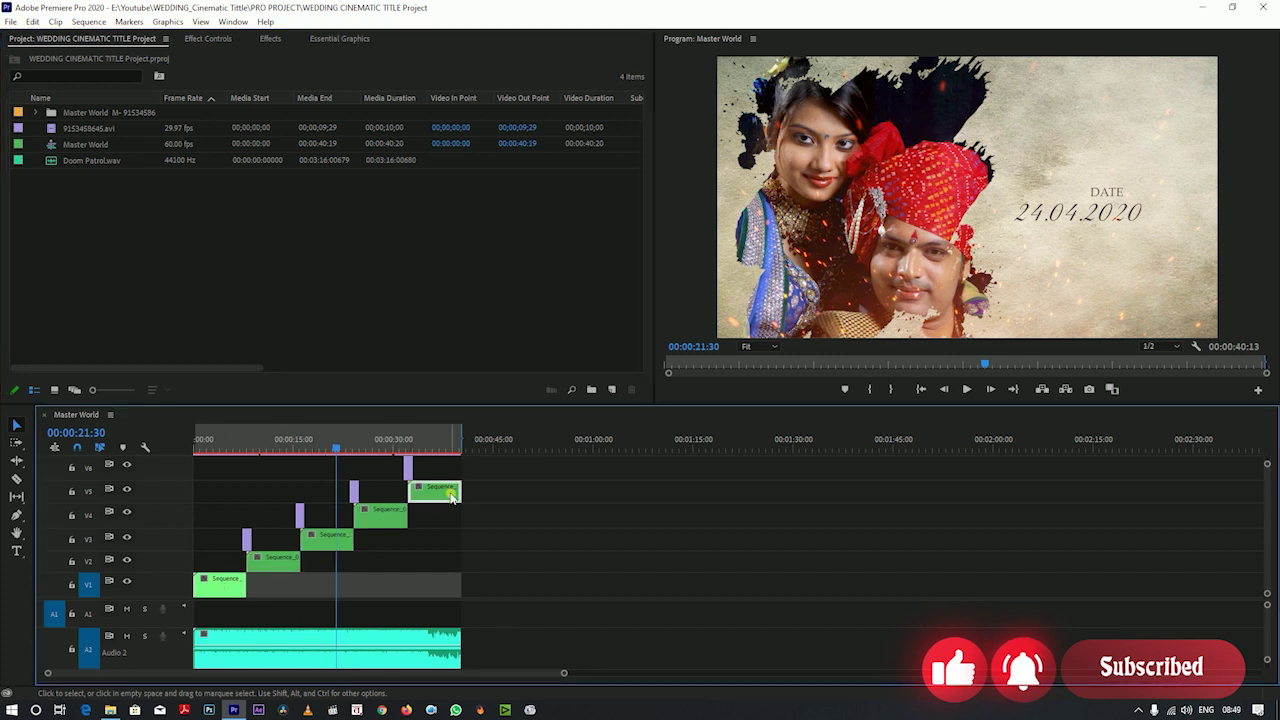
Move to the Happy Wedding frame and open the nested Sequence and Edit Photos_01 clips.
{"action": "left_click", "coordinate": [219, 446]}
{"action": "left_click", "coordinate": [266, 450]}
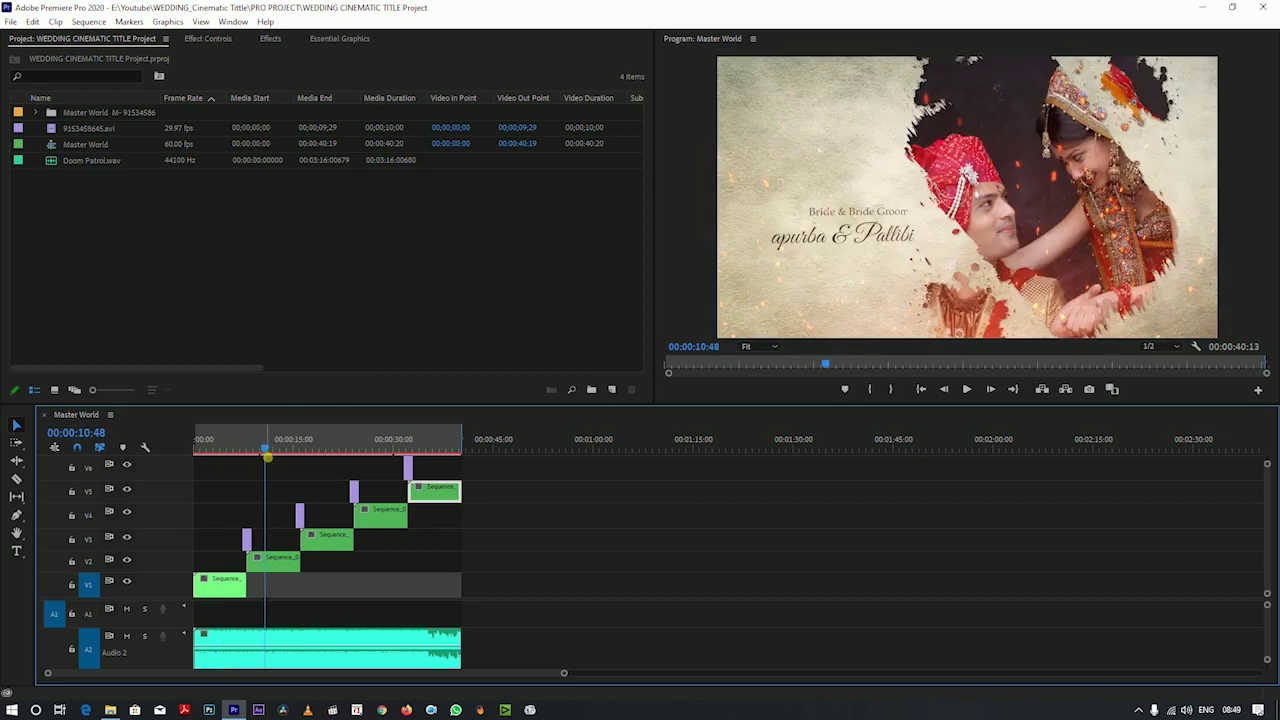
{"action": "left_click", "coordinate": [221, 448]}
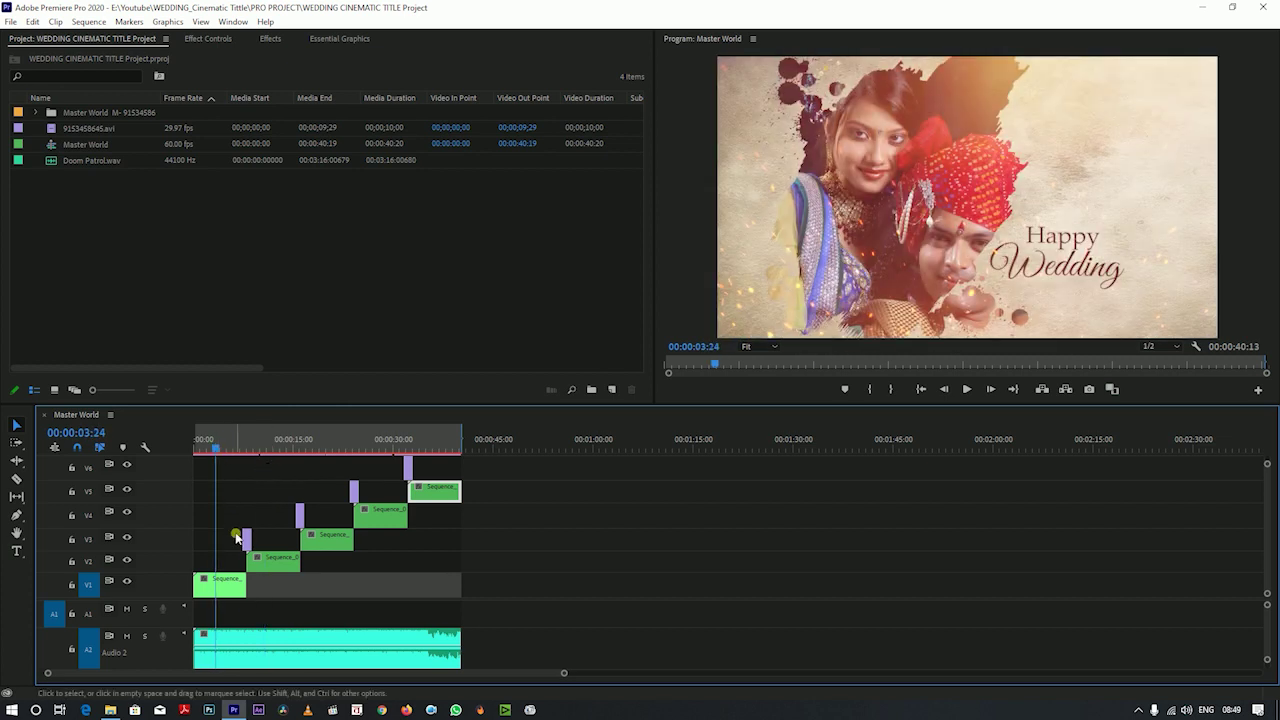
{"action": "double_click", "coordinate": [227, 585]}
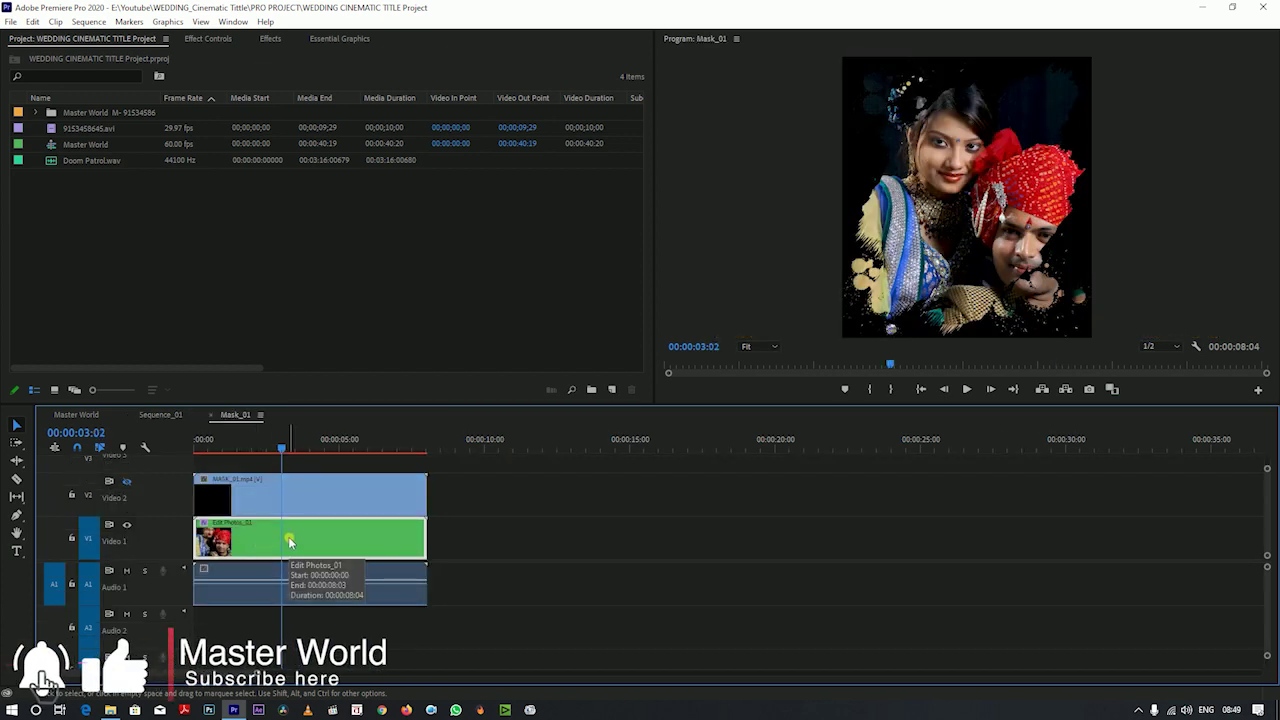
{"action": "double_click", "coordinate": [288, 541]}
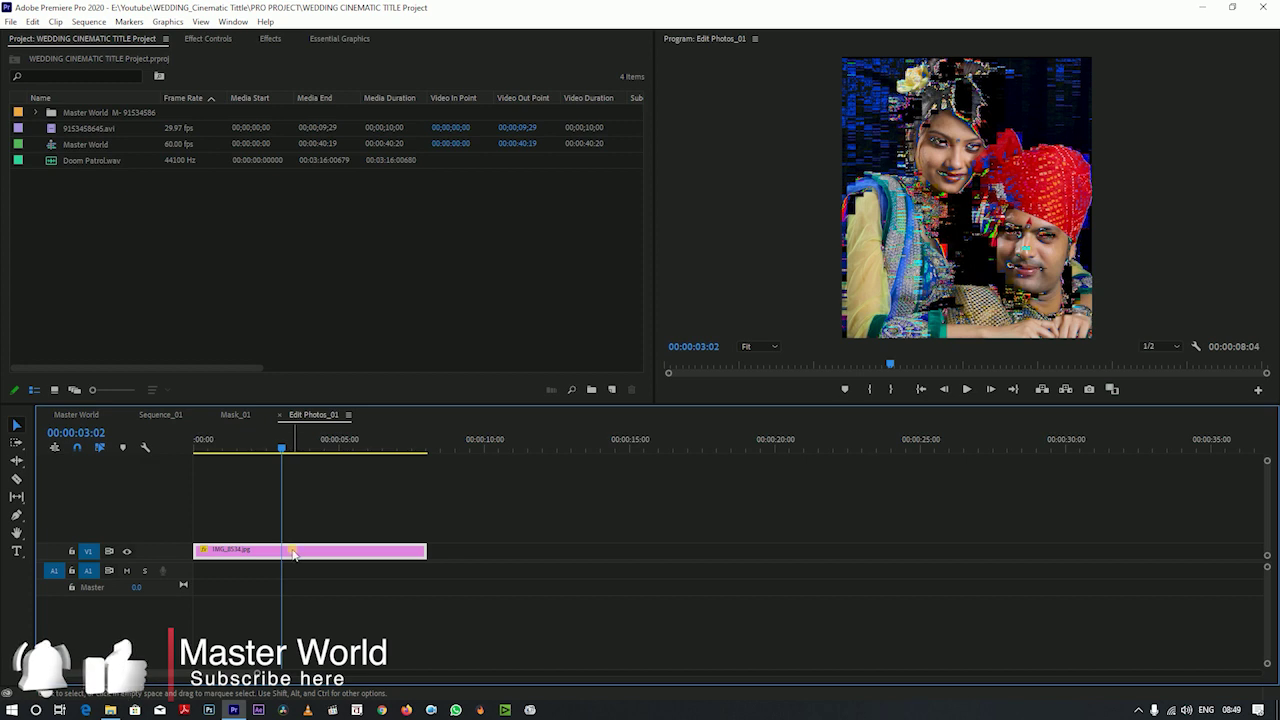
Close the nested timelines, move to 00:00:12:18, and open nested Sequence_02.
{"action": "left_click", "coordinate": [280, 414]}
{"action": "left_click", "coordinate": [209, 414]}
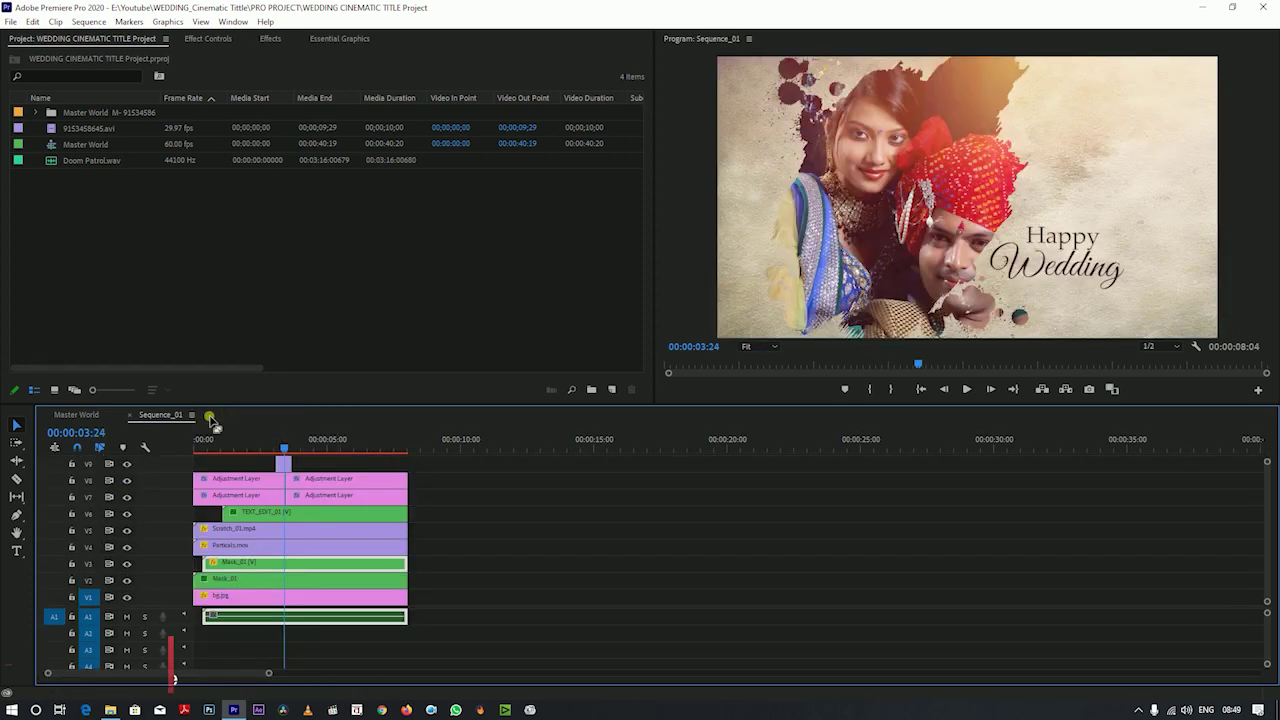
{"action": "left_click", "coordinate": [520, 525]}
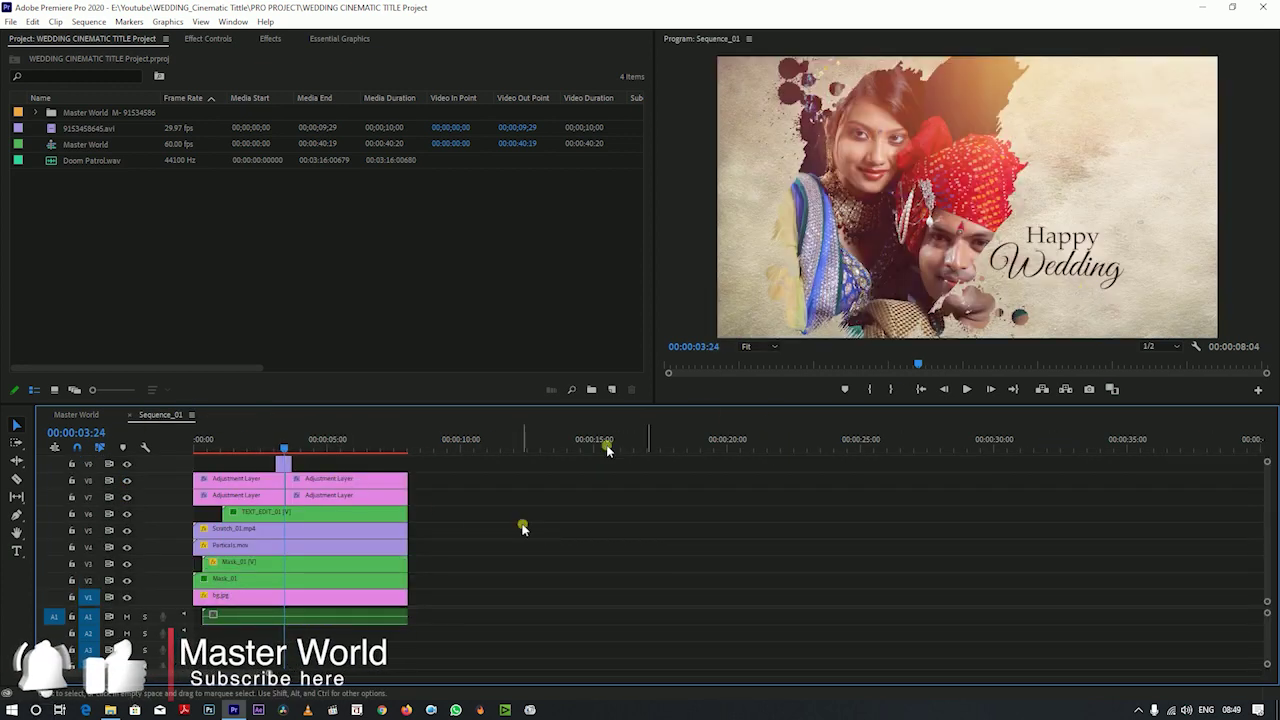
{"action": "left_click", "coordinate": [129, 414]}
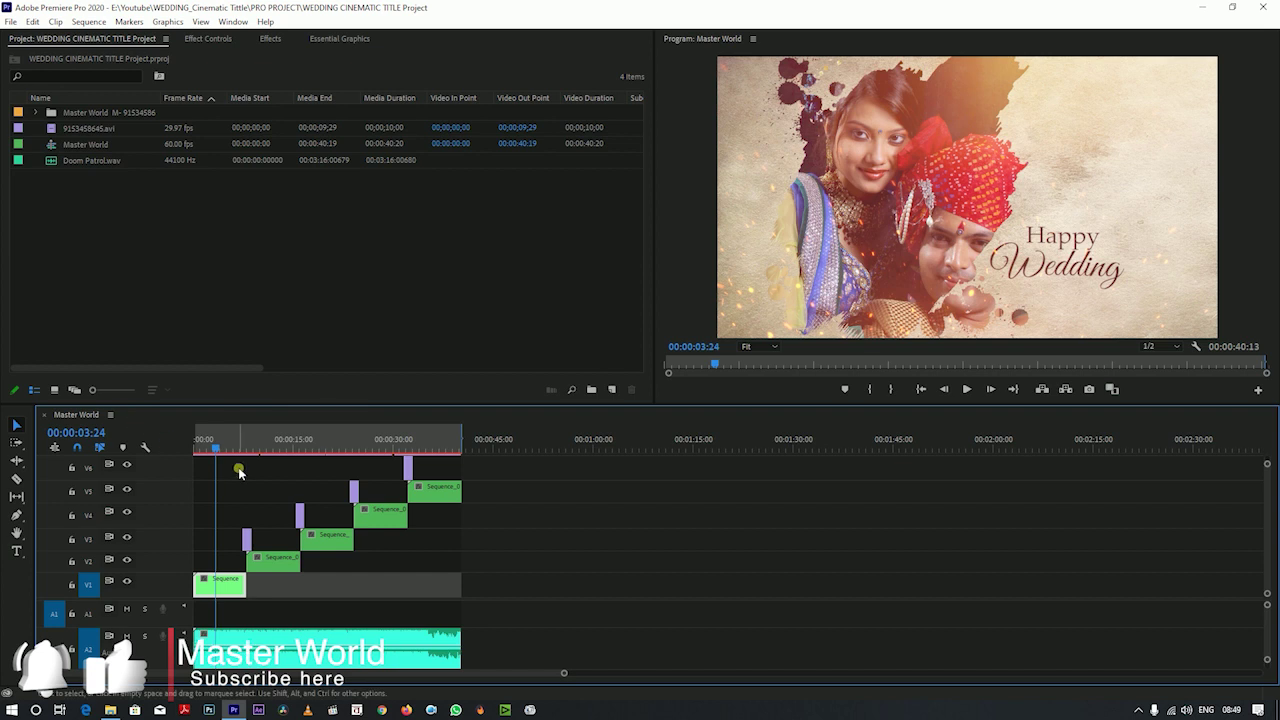
{"action": "left_click_drag", "start_coordinate": [263, 451], "coordinate": [278, 453]}
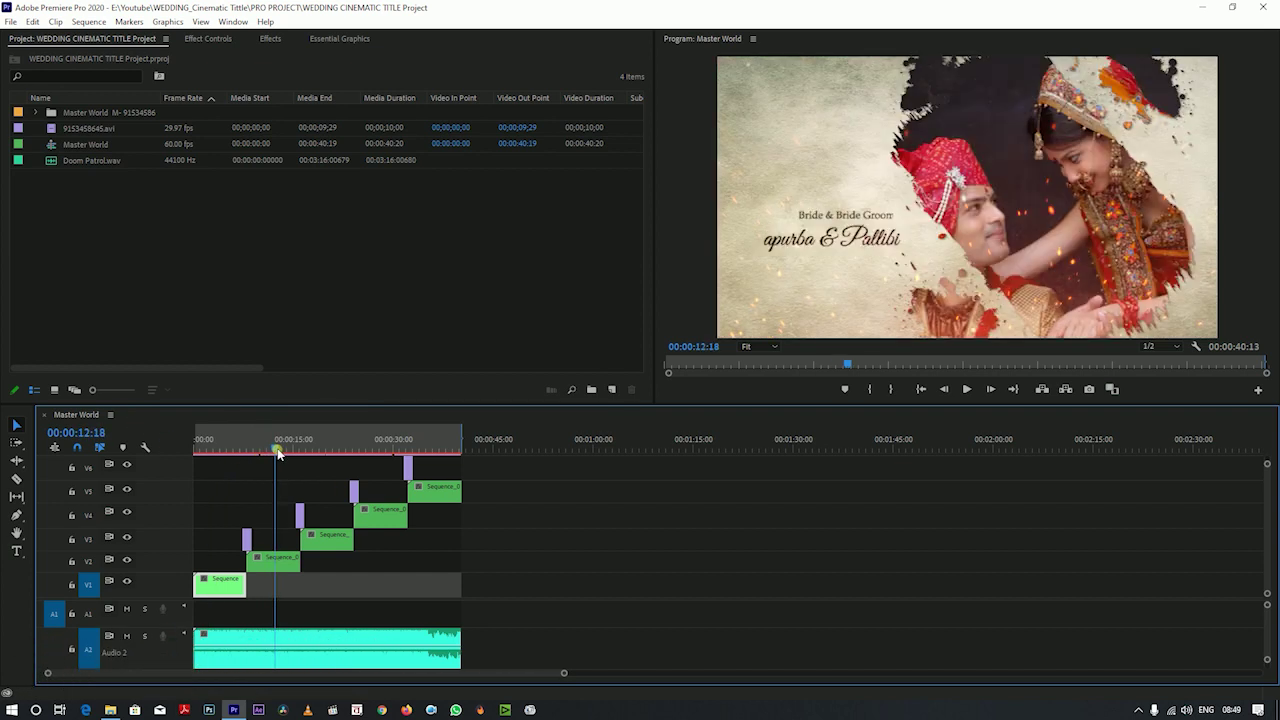
{"action": "double_click", "coordinate": [283, 563]}
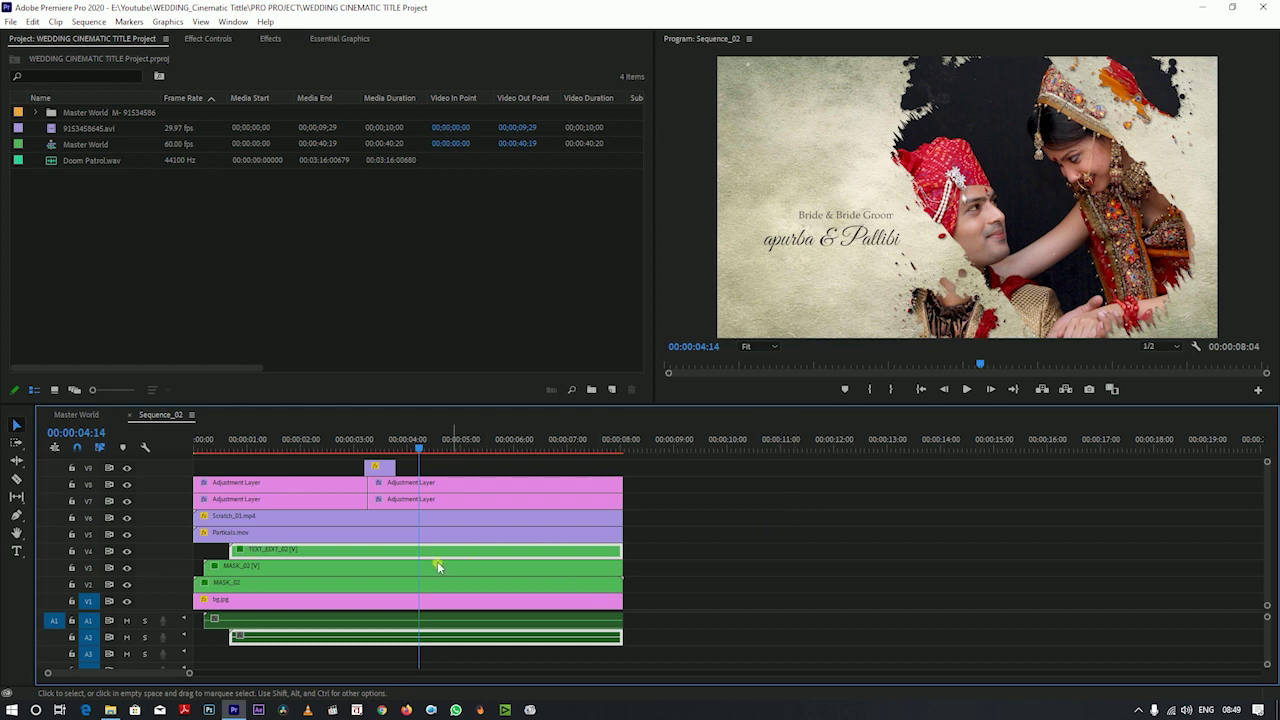
Open the nested TEXT_EDIT_02 sequence and briefly select its Graphic title clip.
{"action": "double_click", "coordinate": [380, 556]}
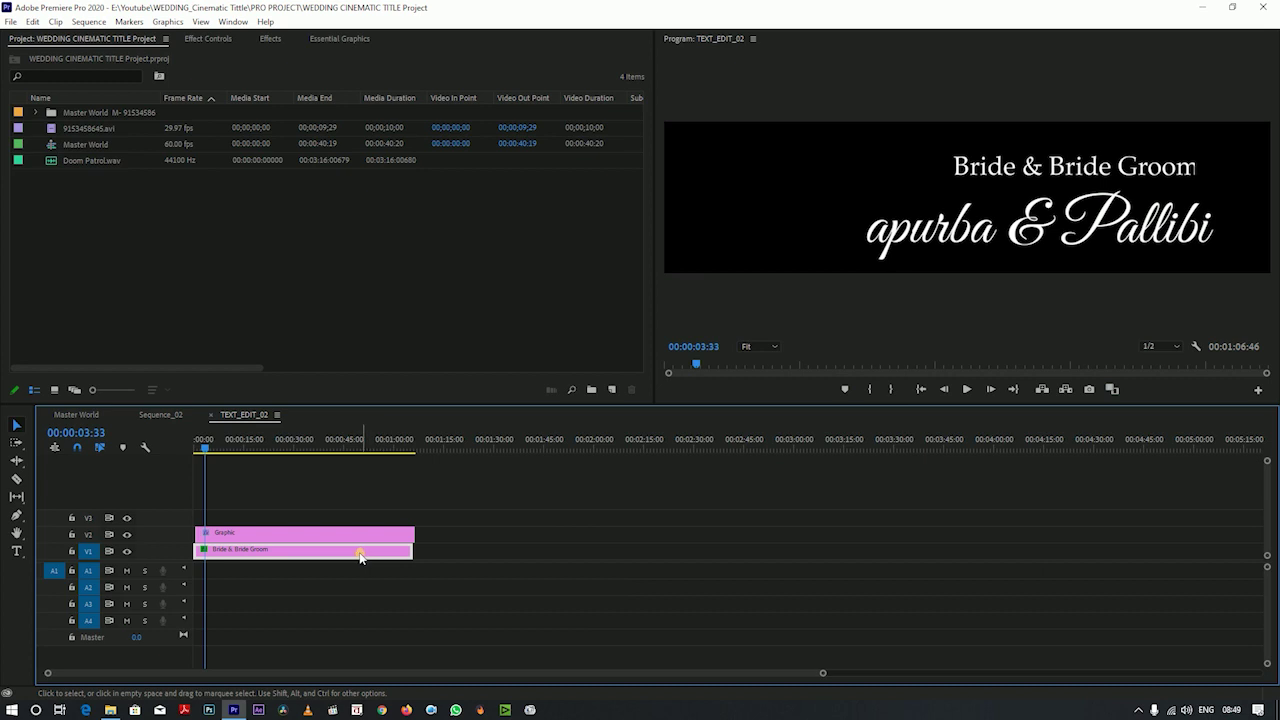
{"action": "left_click", "coordinate": [301, 537]}
{"action": "left_click", "coordinate": [562, 543]}
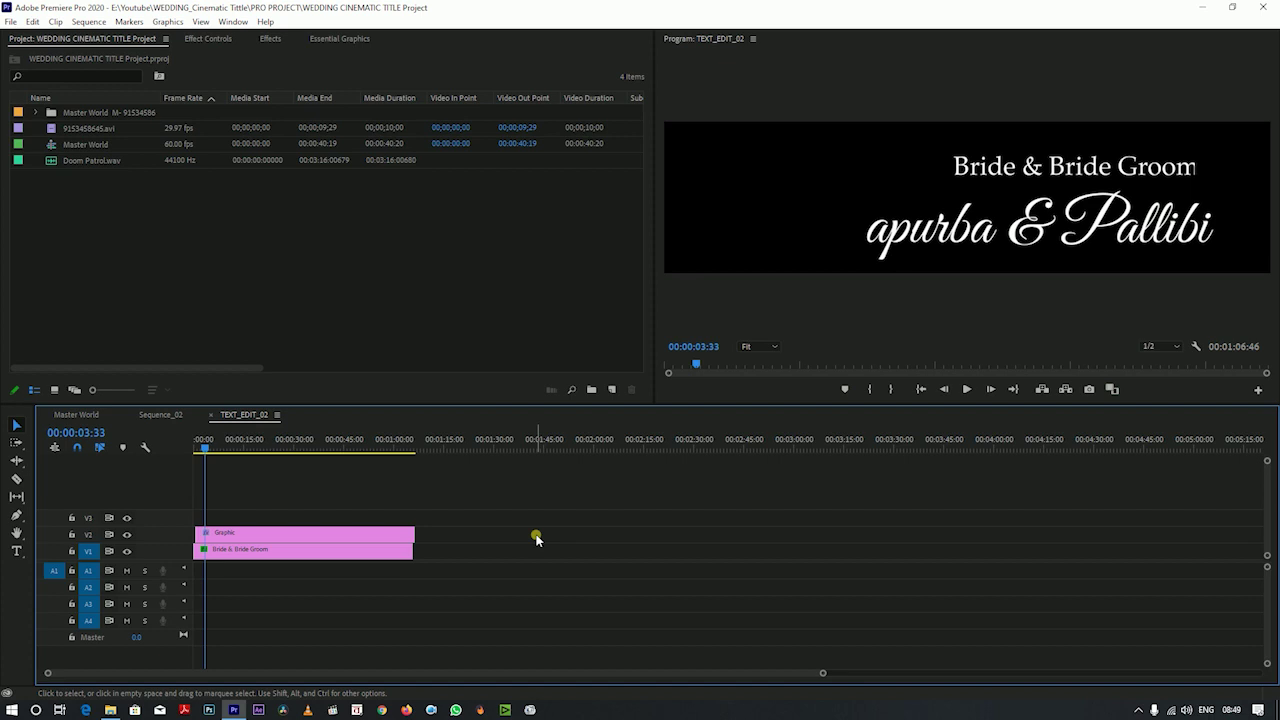
Show the Essential Graphics panel from the Window menu.
{"action": "left_click", "coordinate": [236, 22]}
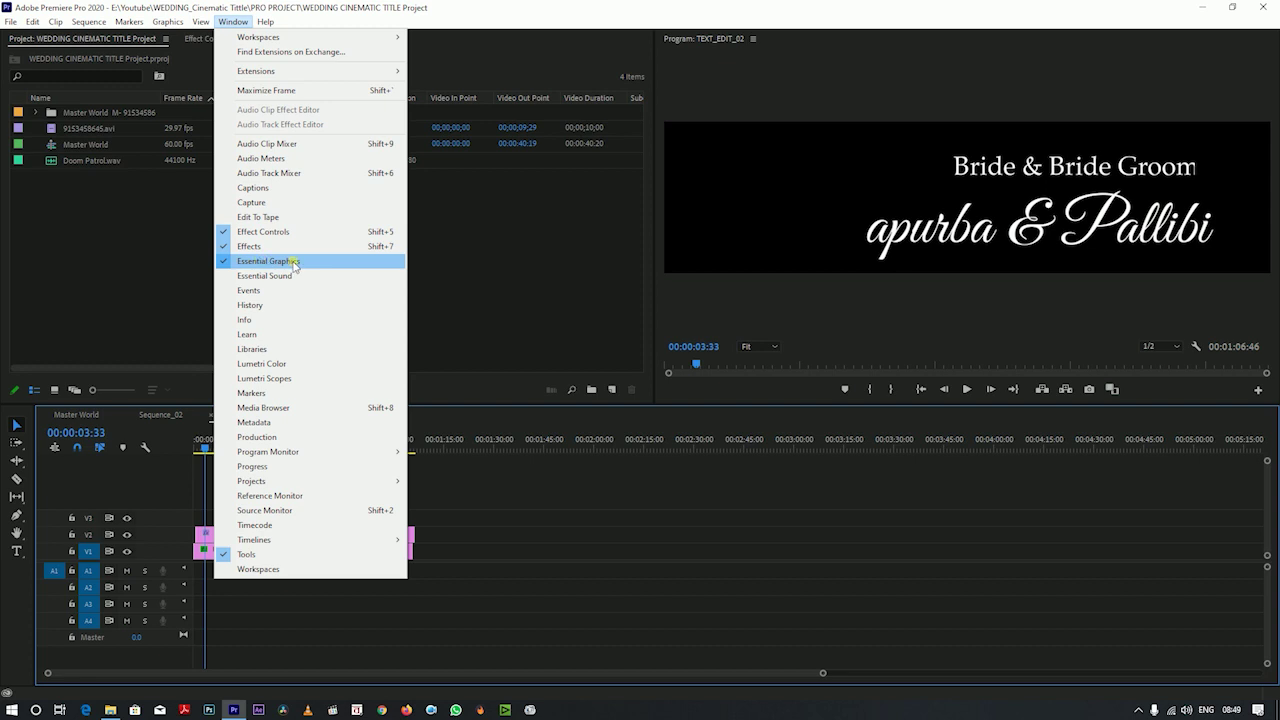
{"action": "left_click", "coordinate": [492, 261]}
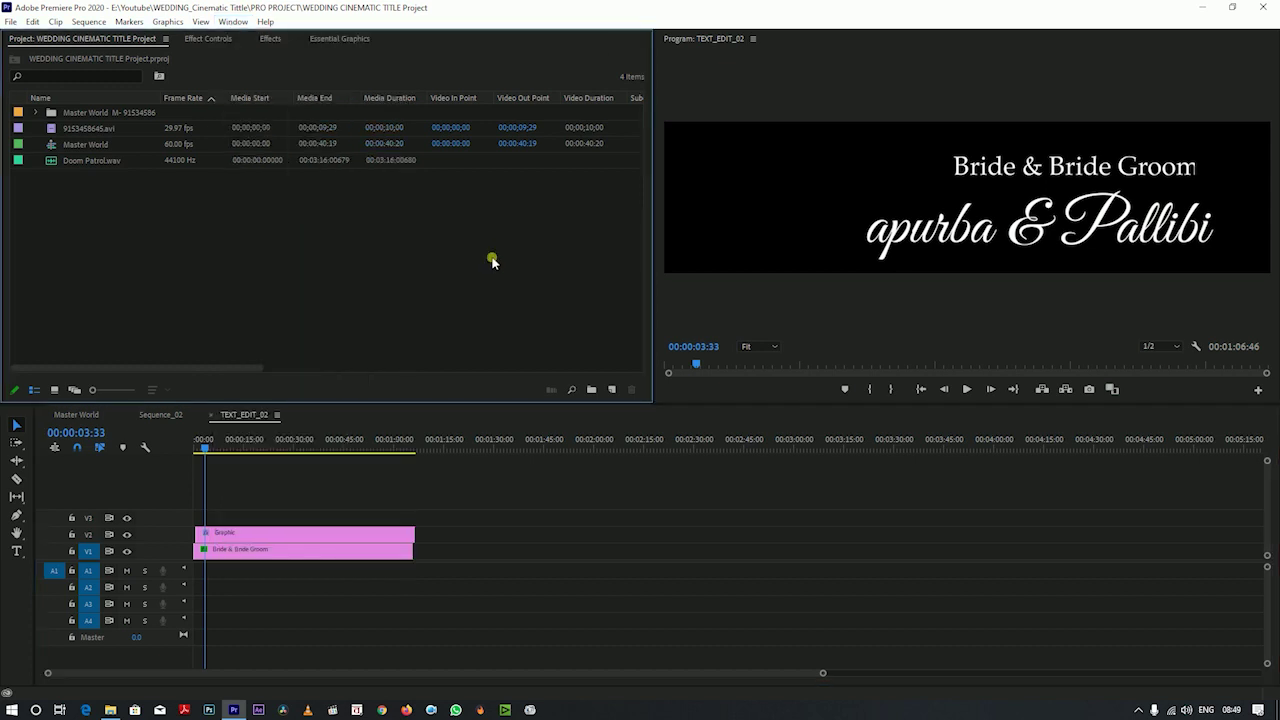
{"action": "left_click", "coordinate": [340, 42]}
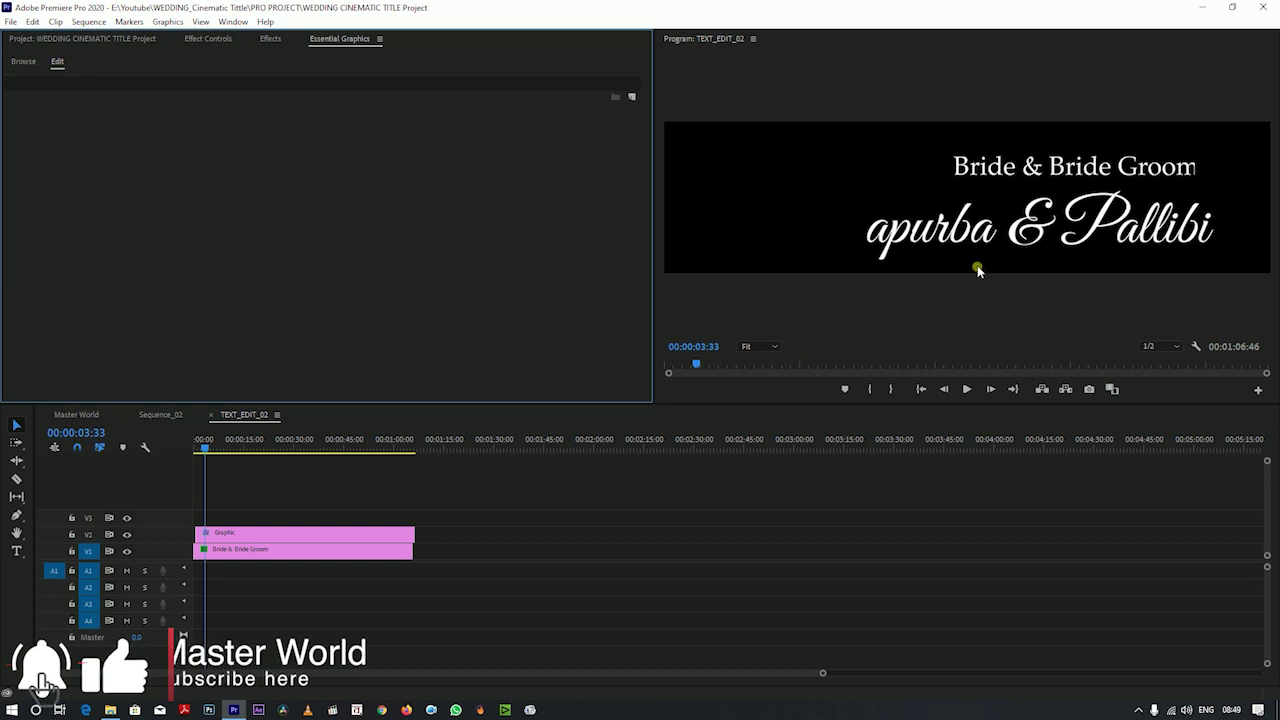
Load the apurba & Pallibi name text into Essential Graphics for editing, then close TEXT_EDIT_02.
{"action": "left_click", "coordinate": [330, 534]}
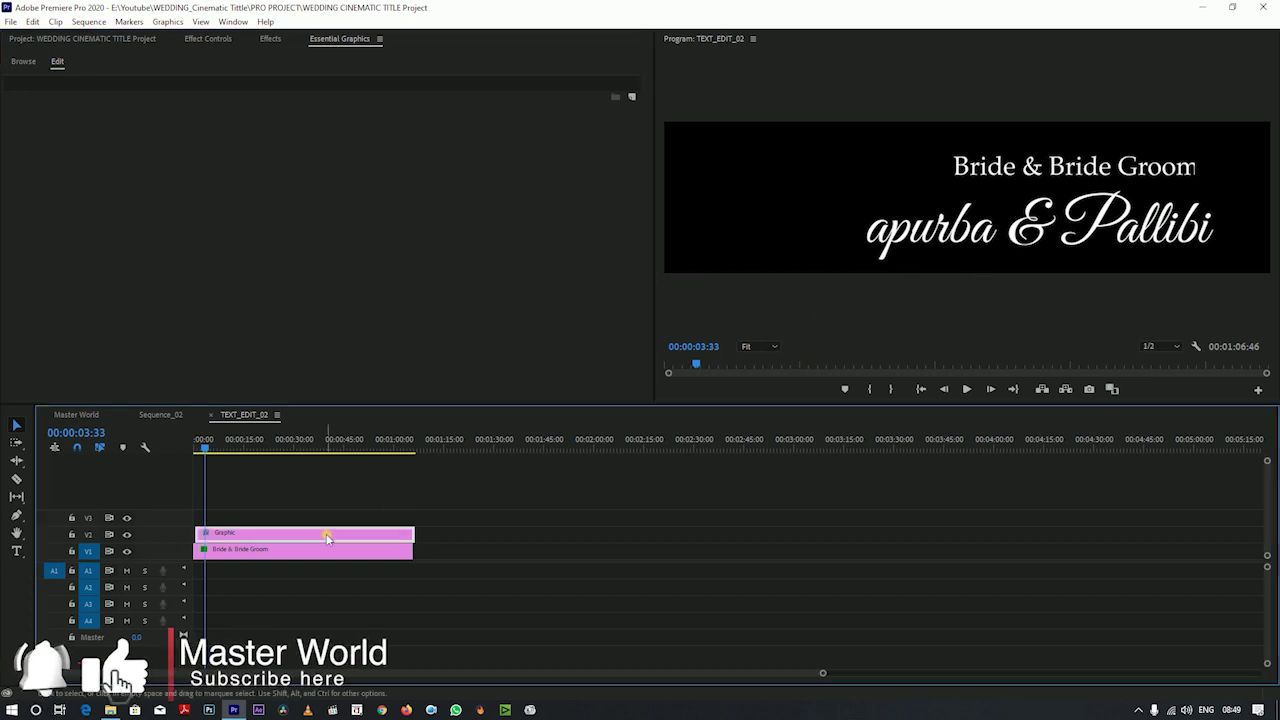
{"action": "double_click", "coordinate": [1052, 240]}
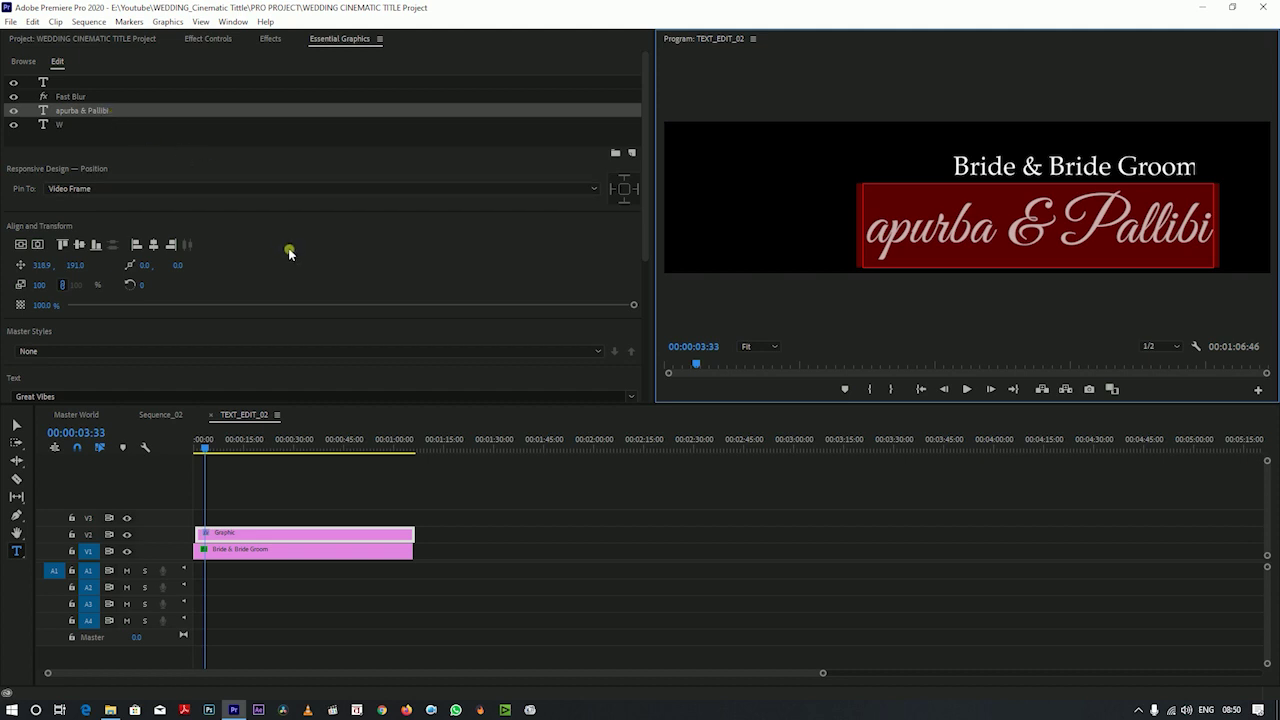
{"action": "scroll", "coordinate": [286, 298], "scroll_direction": "down", "scroll_amount": 2}
{"action": "scroll", "coordinate": [287, 300], "scroll_direction": "down", "scroll_amount": 2}
{"action": "scroll", "coordinate": [287, 302], "scroll_direction": "down", "scroll_amount": 2}
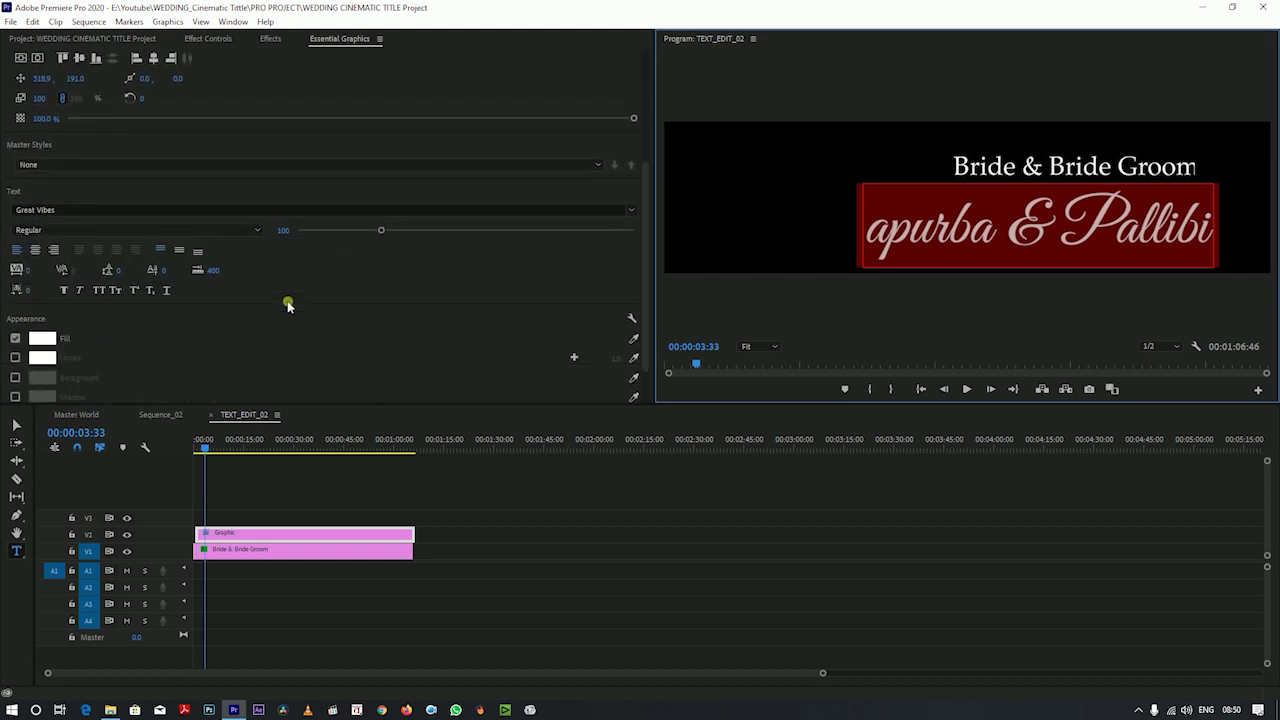
{"action": "scroll", "coordinate": [288, 306], "scroll_direction": "down", "scroll_amount": 2}
{"action": "scroll", "coordinate": [503, 319], "scroll_direction": "up", "scroll_amount": 1}
{"action": "scroll", "coordinate": [503, 319], "scroll_direction": "up", "scroll_amount": 2}
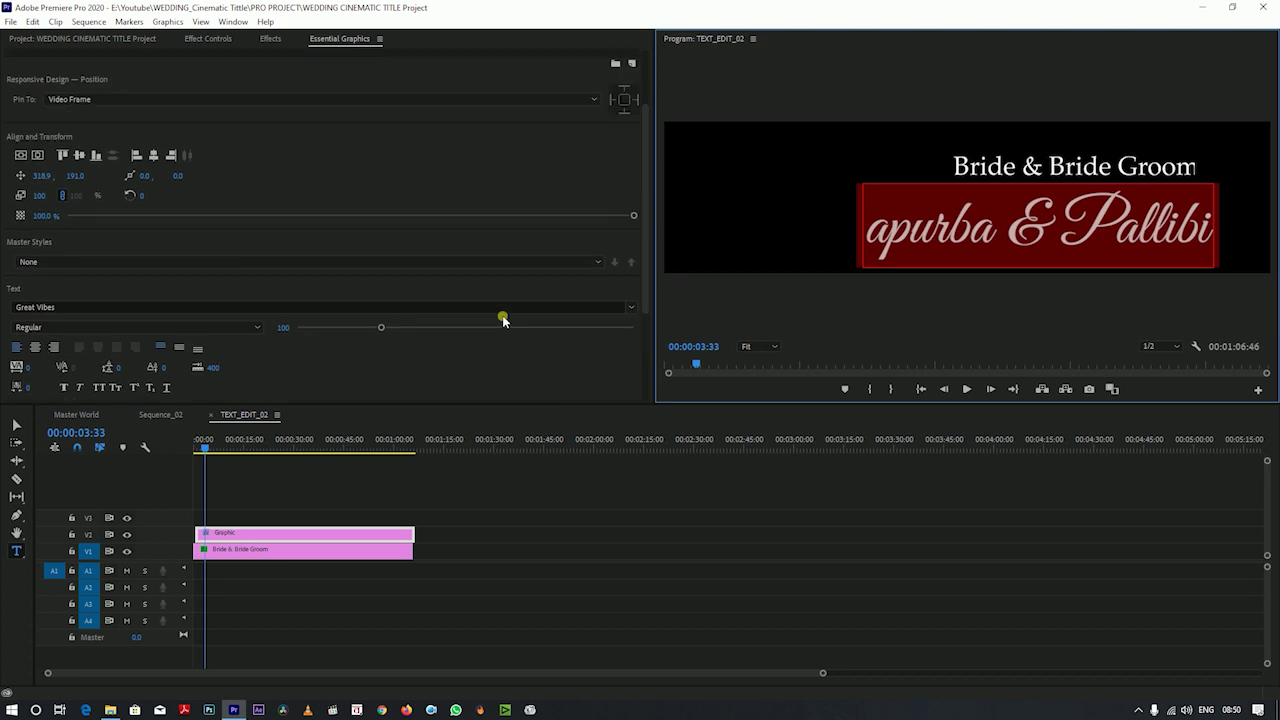
{"action": "scroll", "coordinate": [503, 319], "scroll_direction": "up", "scroll_amount": 2}
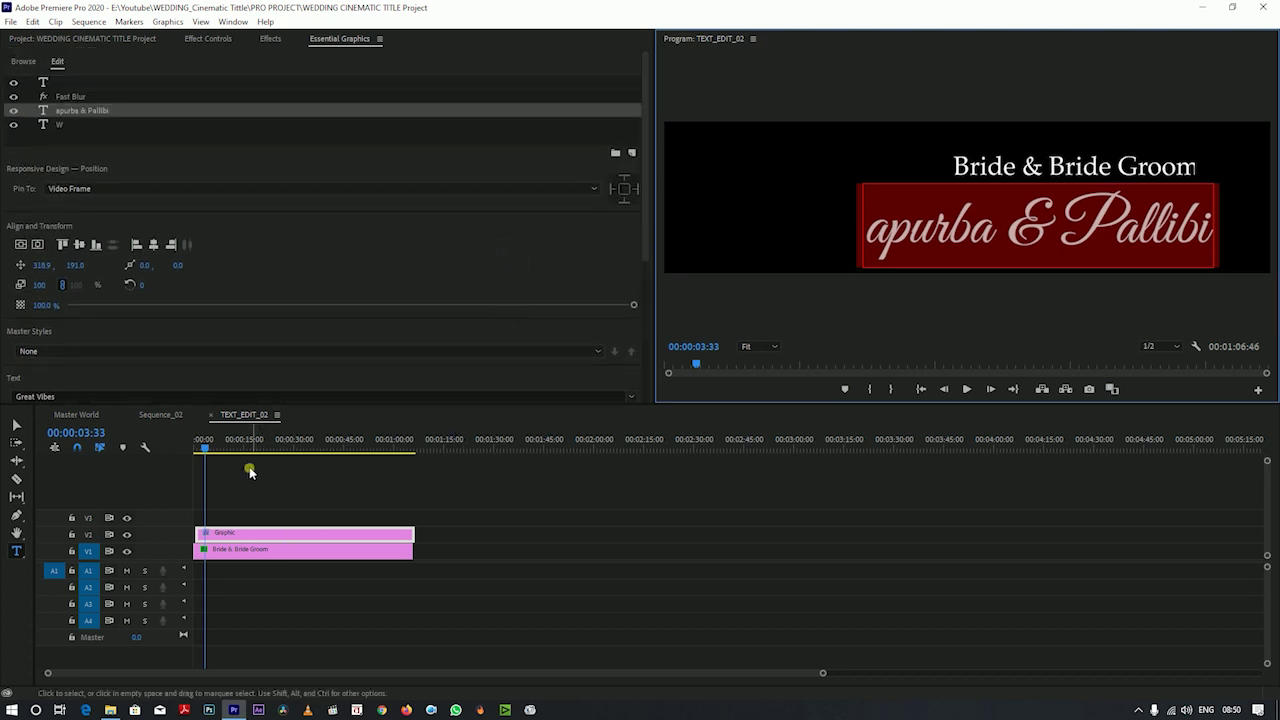
{"action": "left_click", "coordinate": [211, 414]}
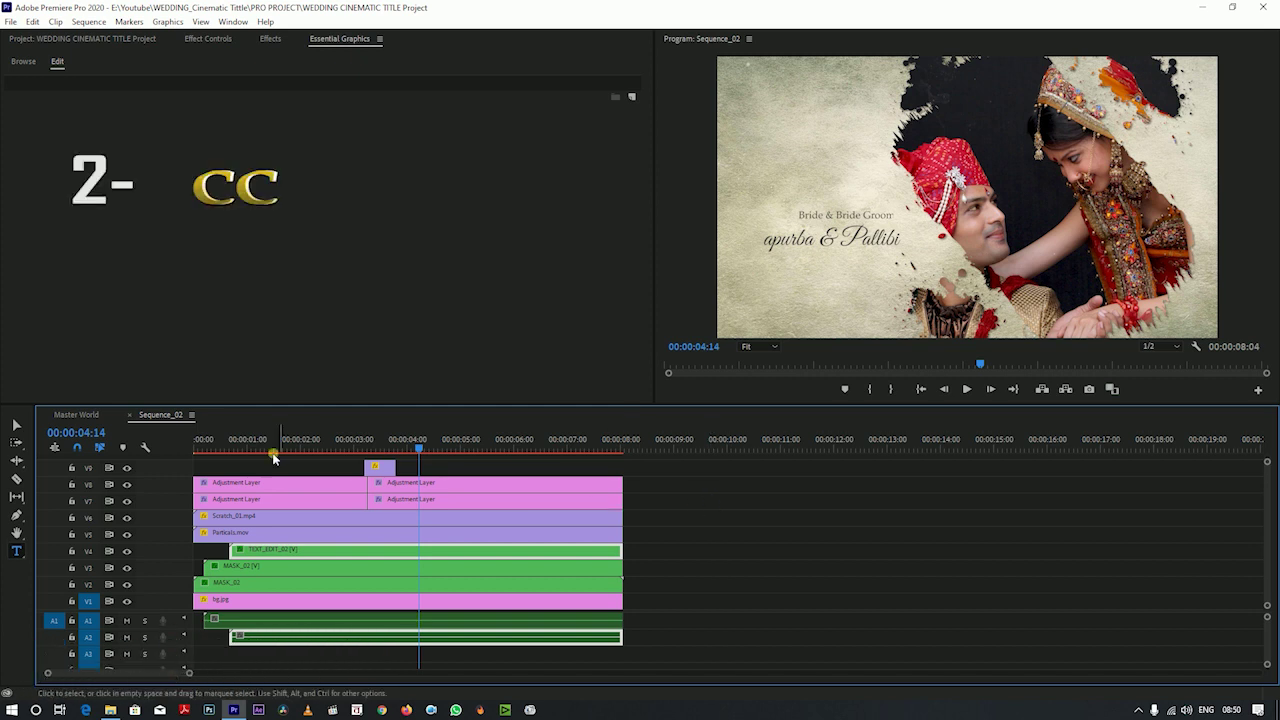
Close the Sequence_02 timeline tab to return to Master World.
{"action": "left_click", "coordinate": [133, 414]}
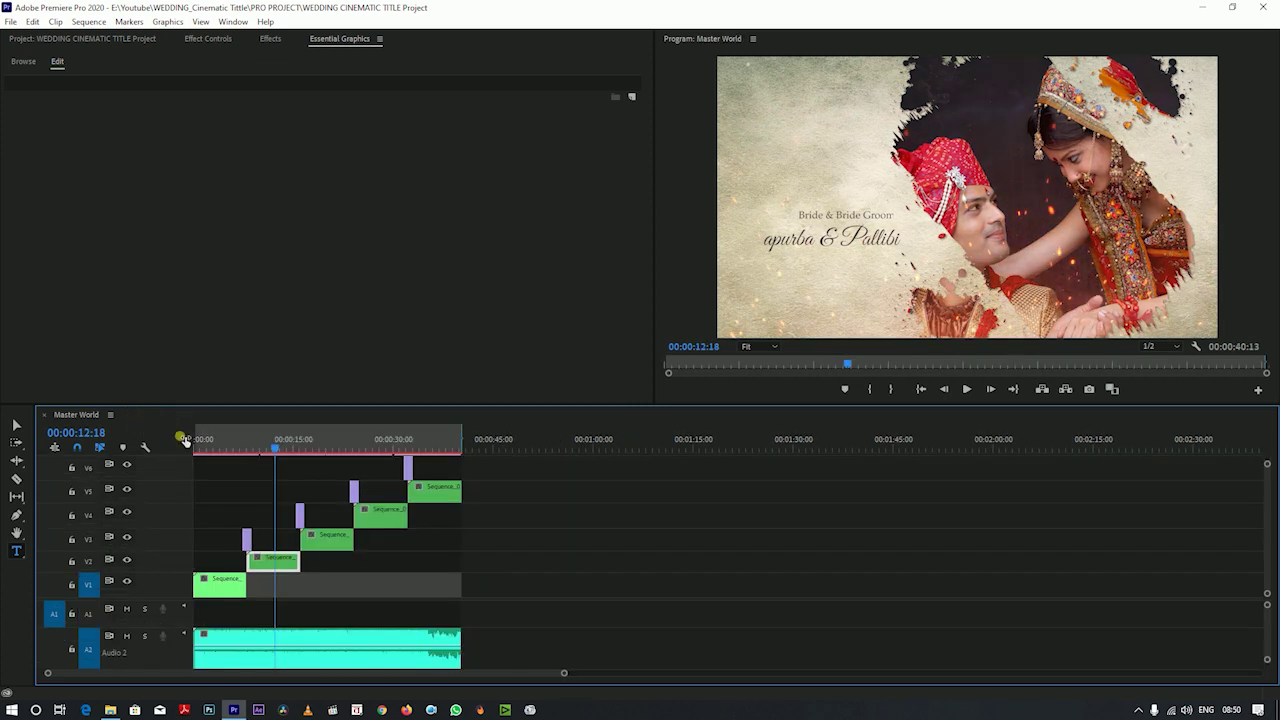
Scrub Master World to the 10.30am to 11.30am TIME title and launch Chrome.
{"action": "left_click_drag", "start_coordinate": [298, 453], "coordinate": [435, 443]}
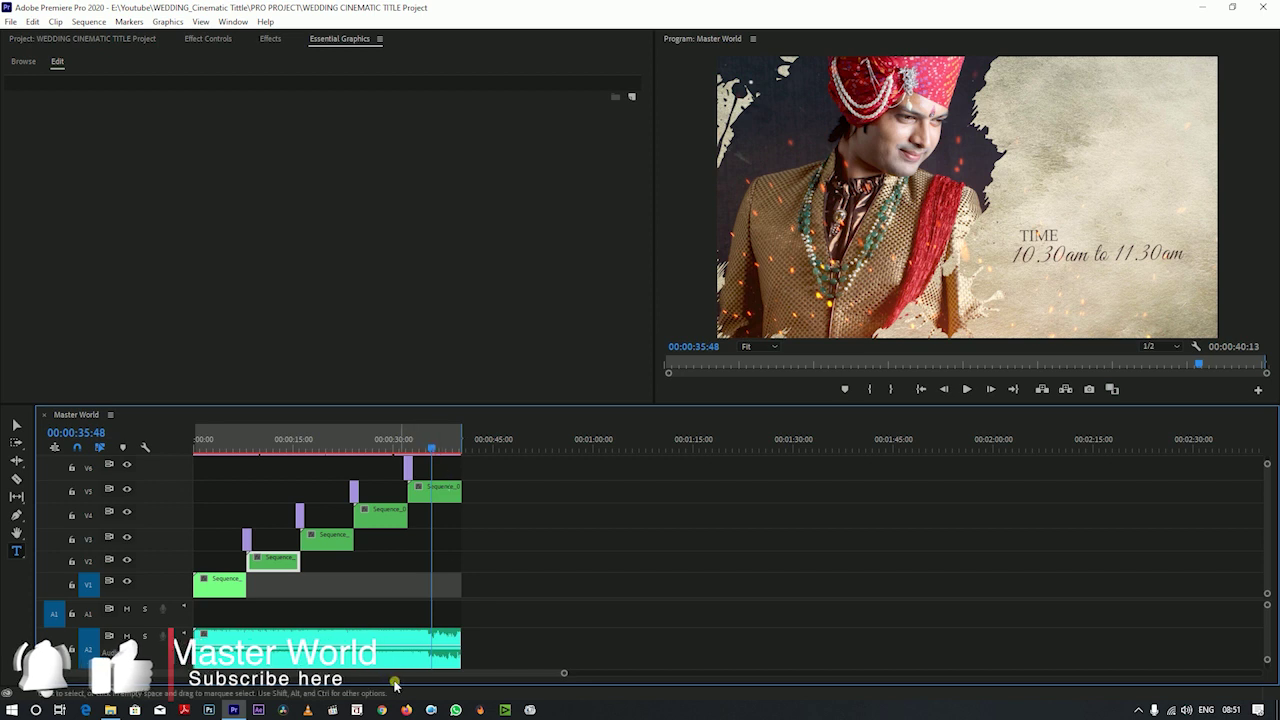
{"action": "left_click", "coordinate": [382, 710]}
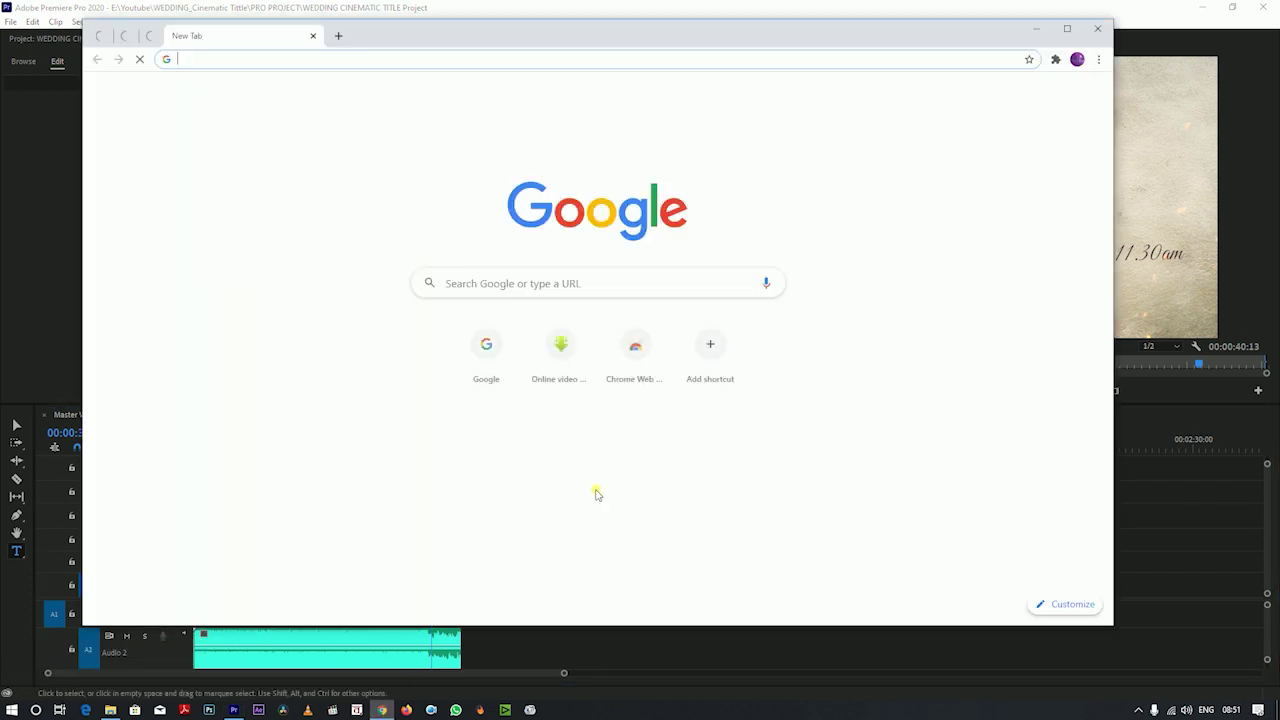
Go to YouTube and open your own channel's Videos uploads page.
{"action": "left_click", "coordinate": [489, 348]}
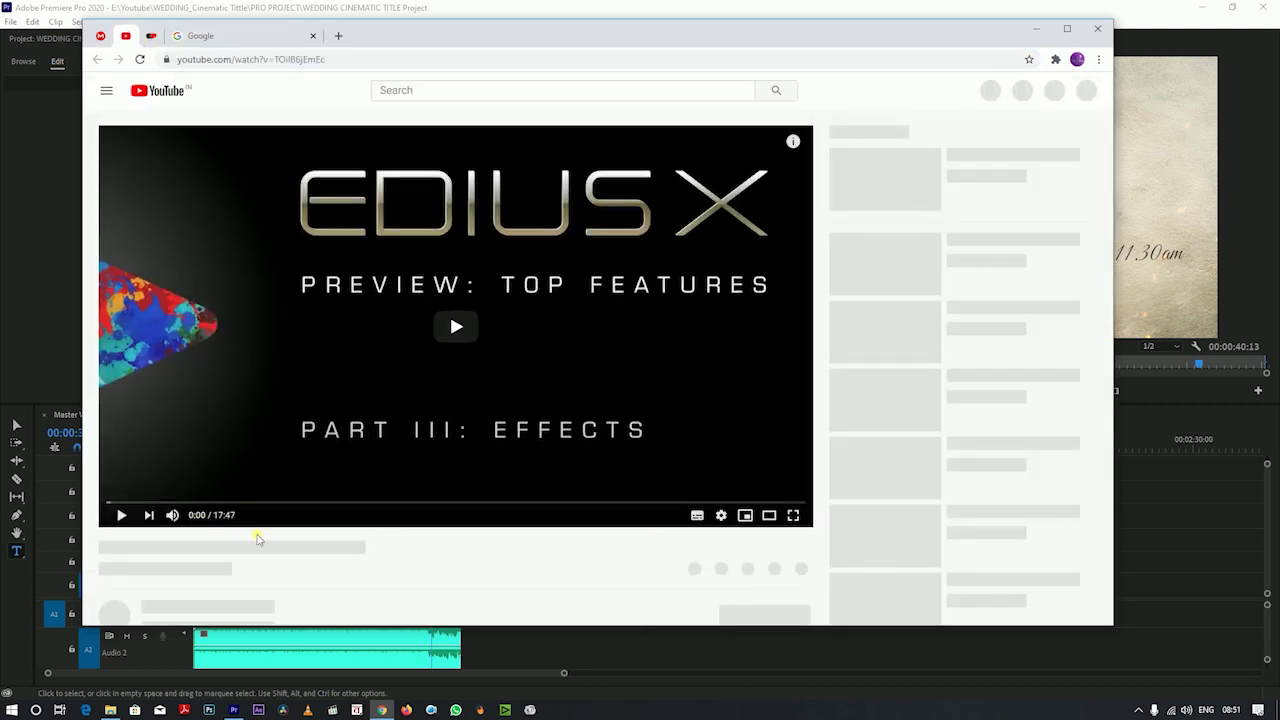
{"action": "scroll", "coordinate": [265, 520], "scroll_direction": "down", "scroll_amount": 4}
{"action": "scroll", "coordinate": [420, 215], "scroll_direction": "up", "scroll_amount": 3}
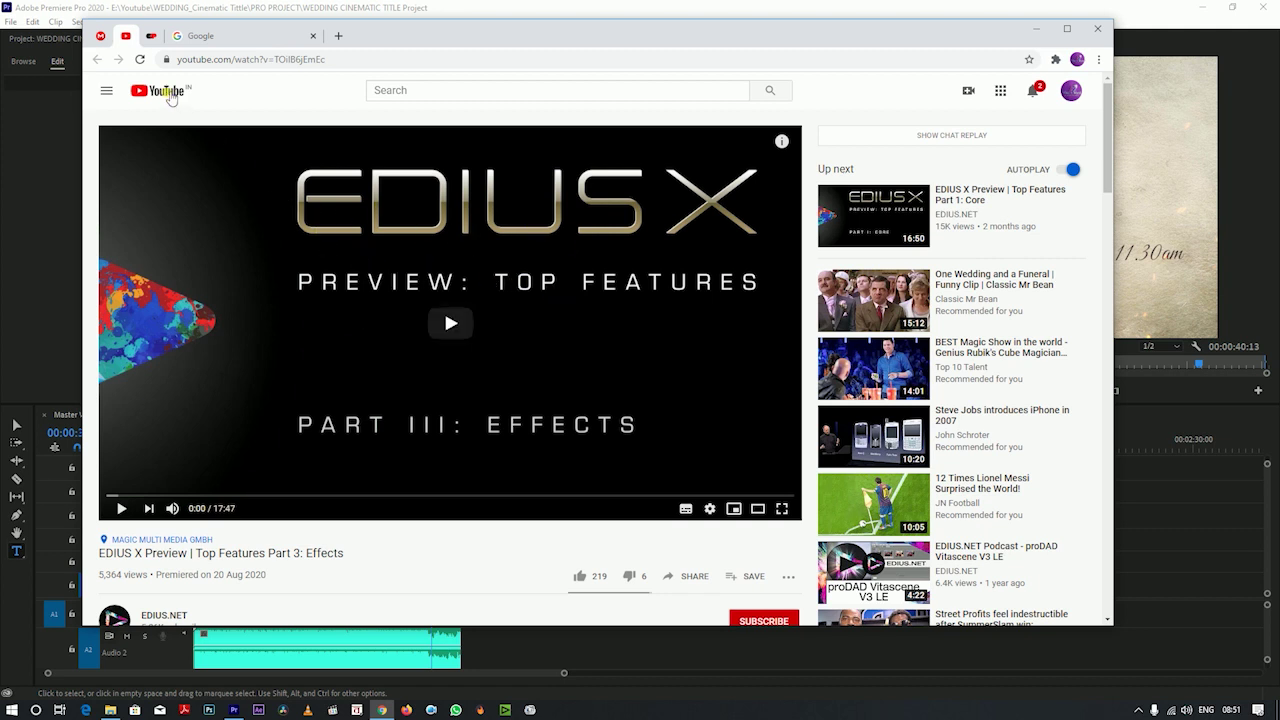
{"action": "left_click", "coordinate": [171, 97]}
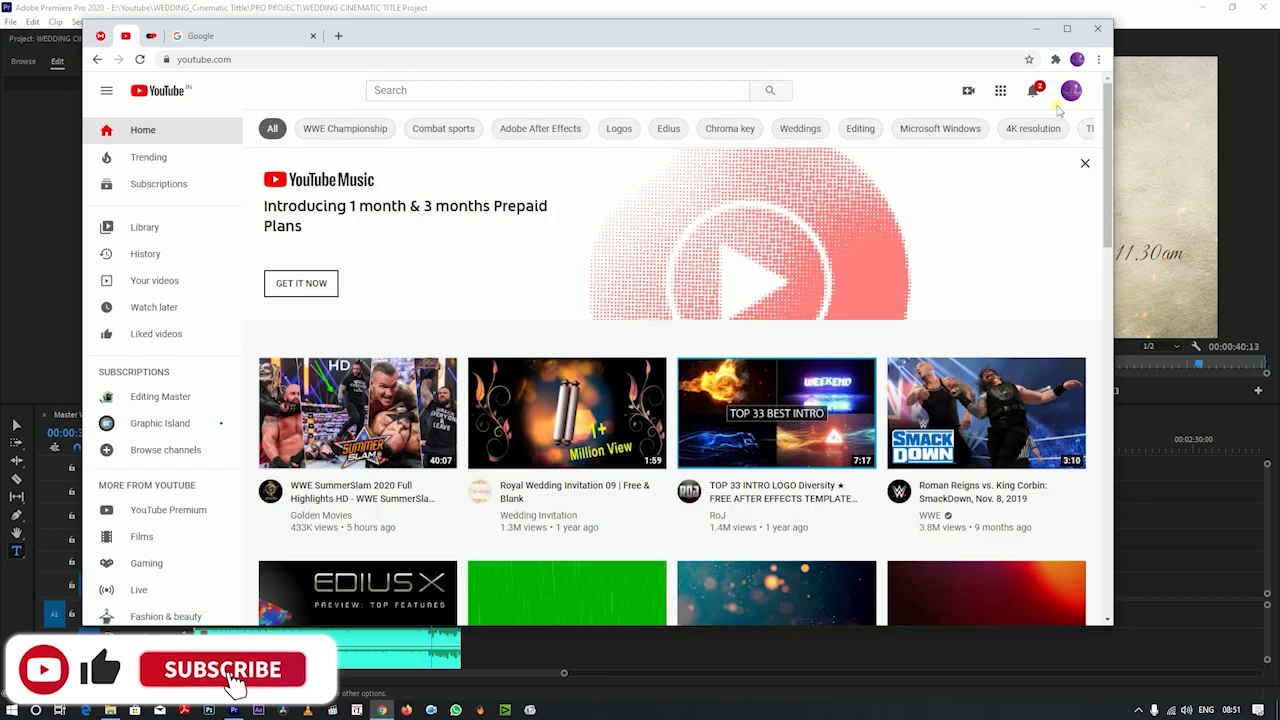
{"action": "left_click", "coordinate": [1071, 90]}
{"action": "left_click", "coordinate": [1025, 191]}
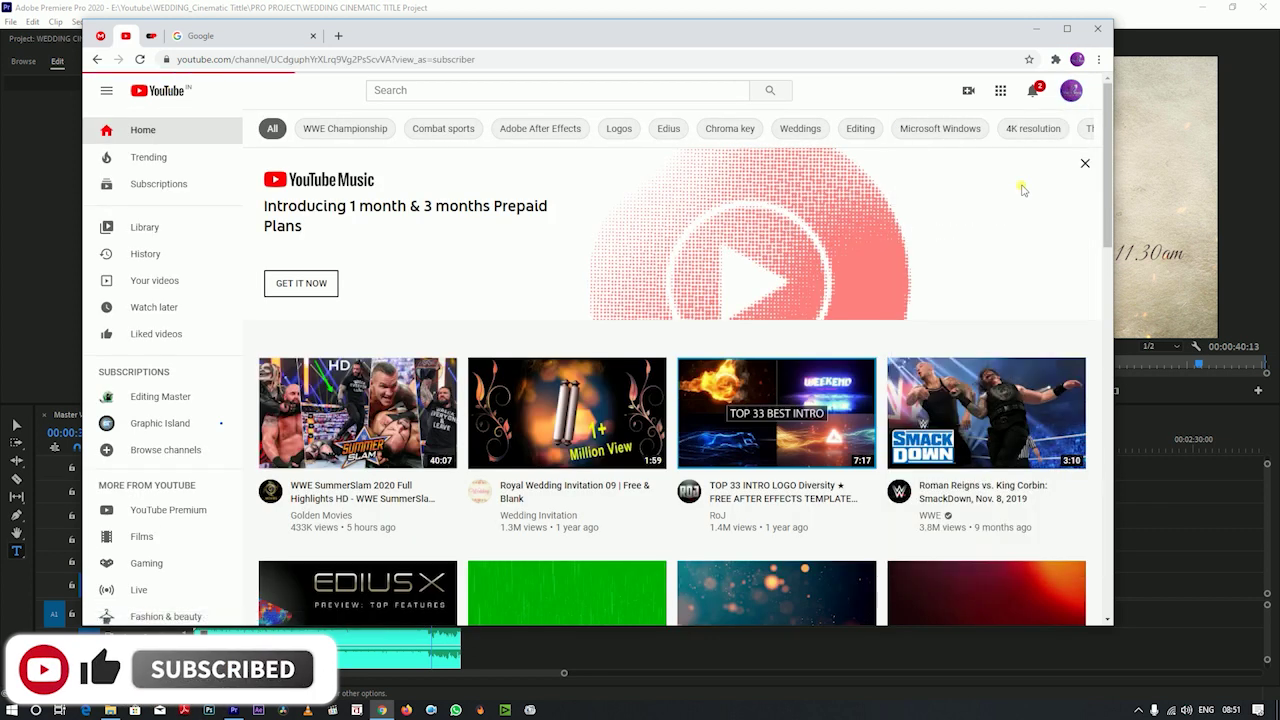
{"action": "left_click", "coordinate": [353, 333]}
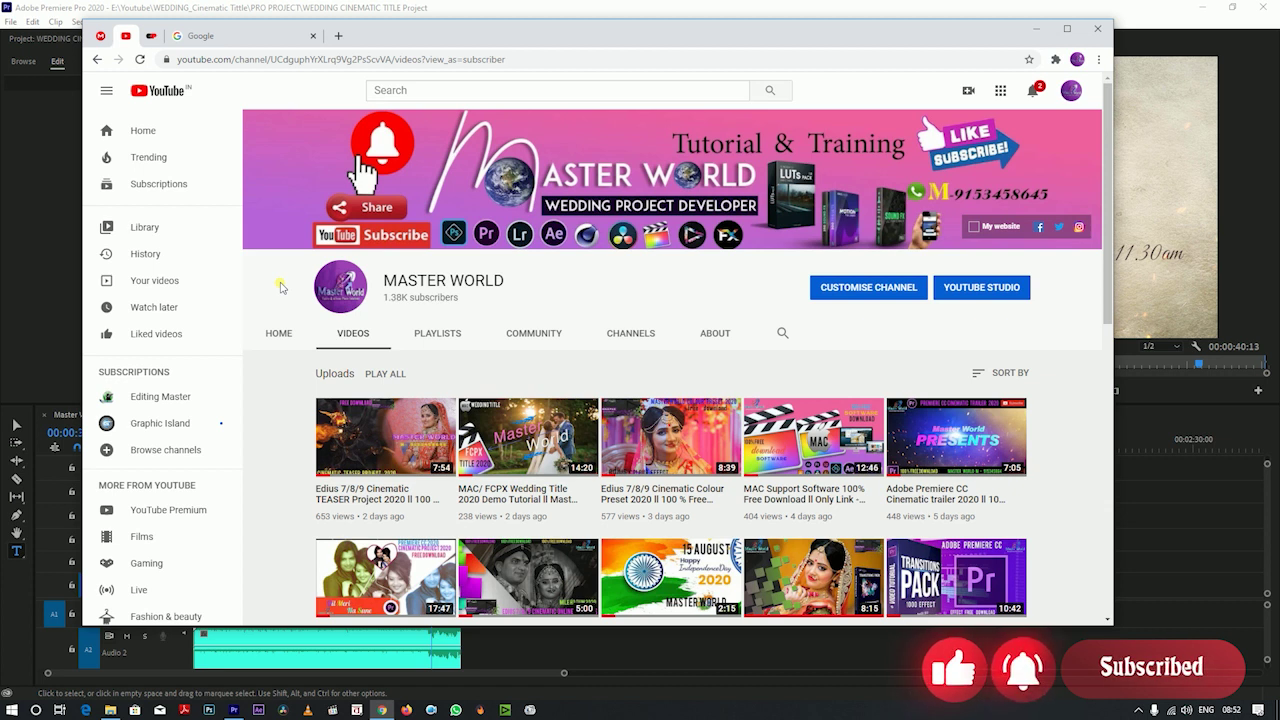
Look over the uploaded videos, then minimize Chrome back to Premiere Pro.
{"action": "scroll", "coordinate": [296, 337], "scroll_direction": "down", "scroll_amount": 2}
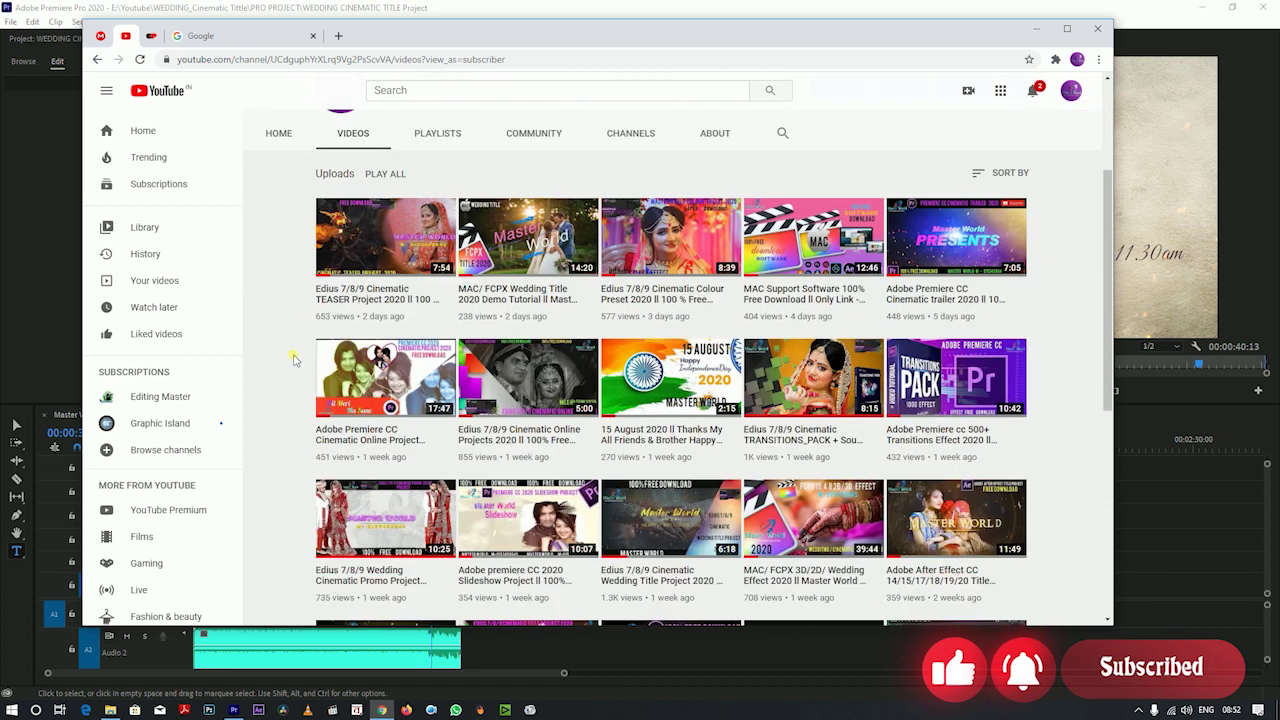
{"action": "scroll", "coordinate": [293, 358], "scroll_direction": "up", "scroll_amount": 1}
{"action": "scroll", "coordinate": [293, 358], "scroll_direction": "up", "scroll_amount": 2}
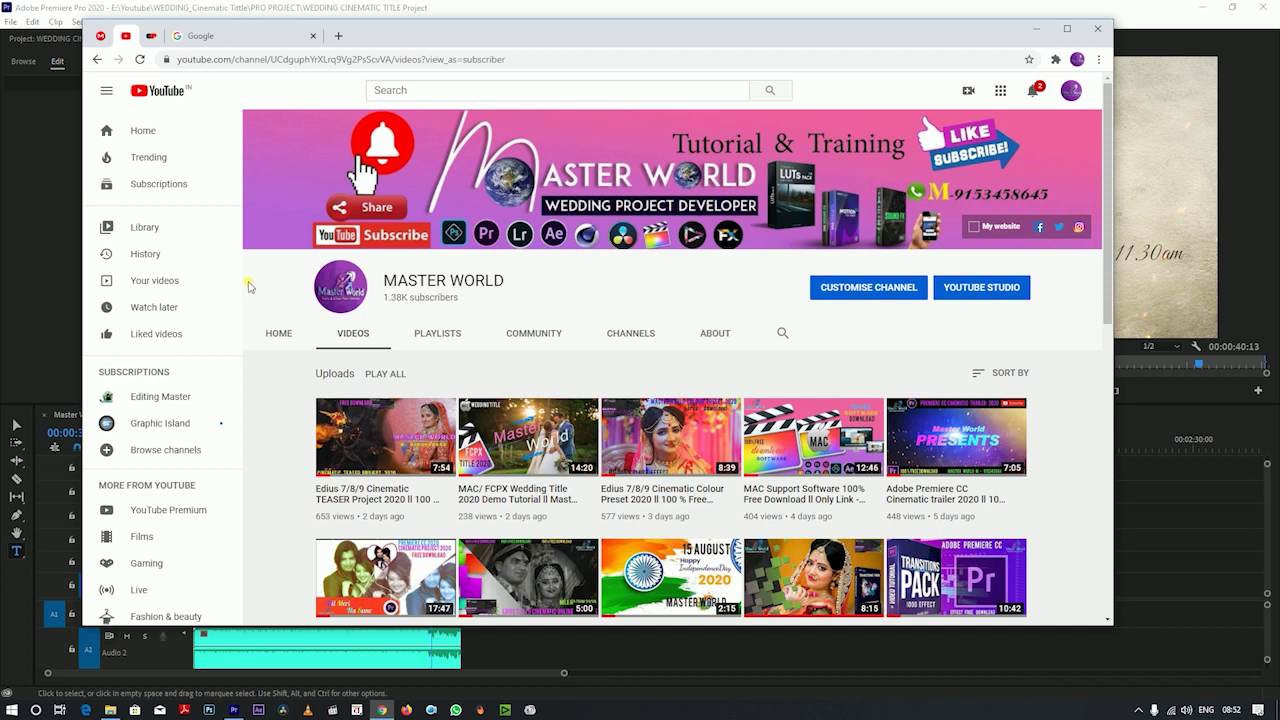
{"action": "left_click", "coordinate": [1035, 29]}
{"action": "mouse_move", "coordinate": [432, 447]}
{"action": "left_mouse_down"}
{"action": "mouse_move", "coordinate": [380, 450]}
{"action": "mouse_move", "coordinate": [436, 448]}
{"action": "left_mouse_up"}
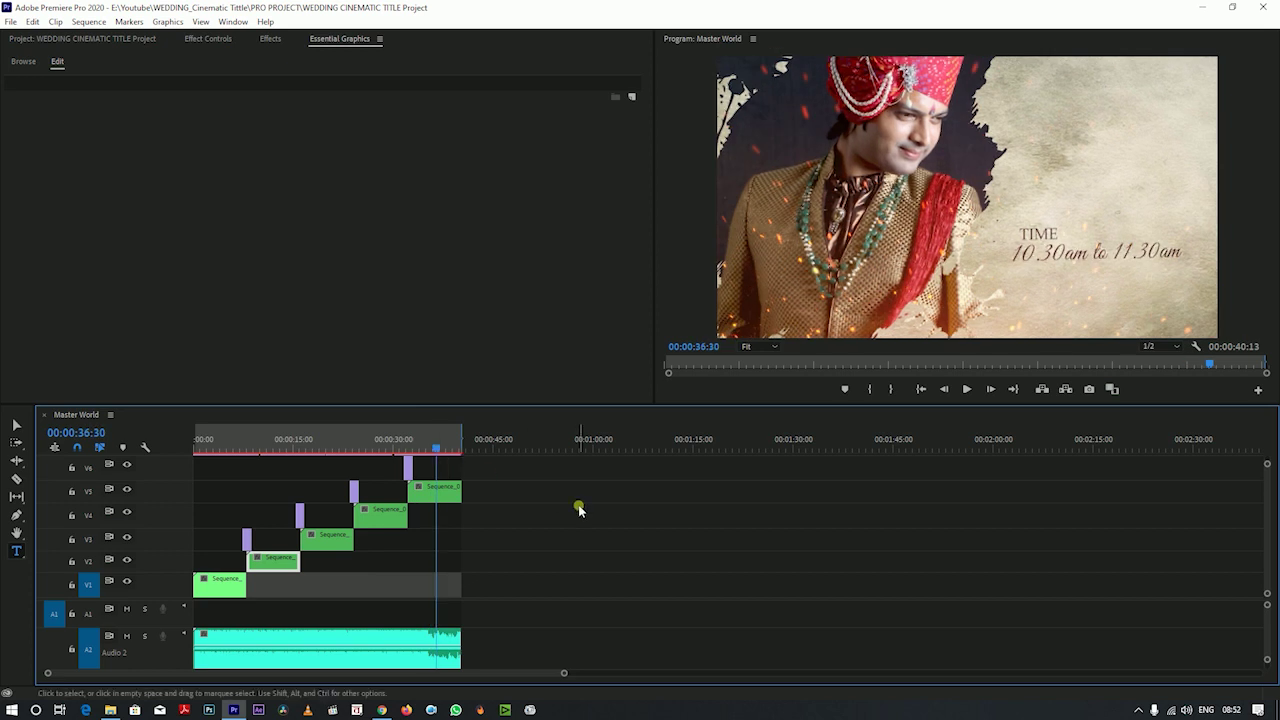